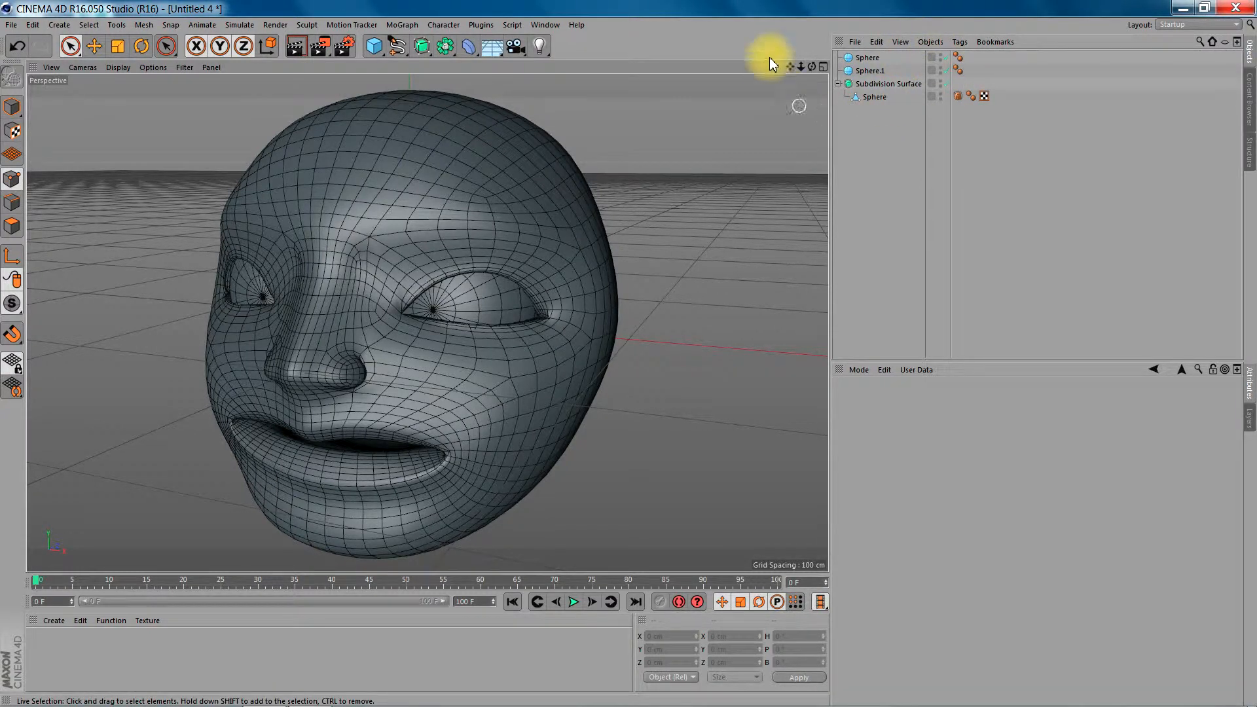
# Hide the character's left eyeball sphere in the viewport and select the inner eye socket polygons on the head mesh
pyautogui.moveTo(812, 66); pyautogui.dragTo(786, 89)
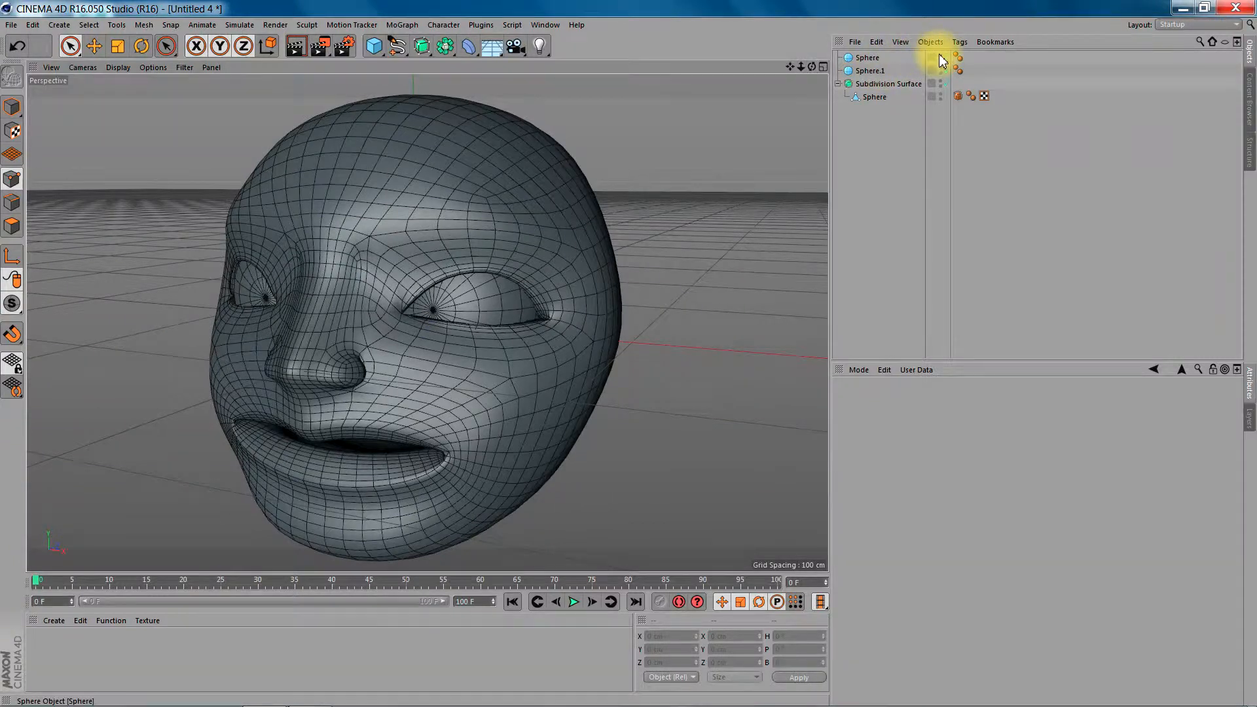
pyautogui.click(941, 55)
pyautogui.click(877, 99)
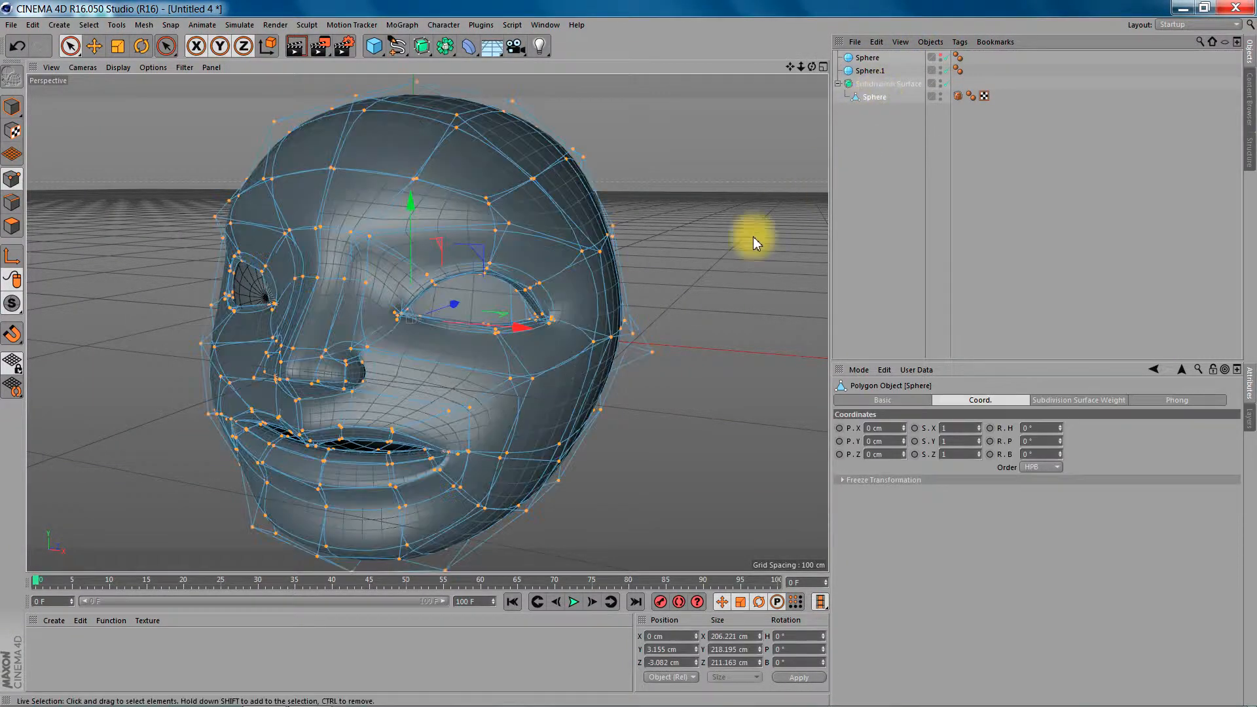
pyautogui.click(12, 227)
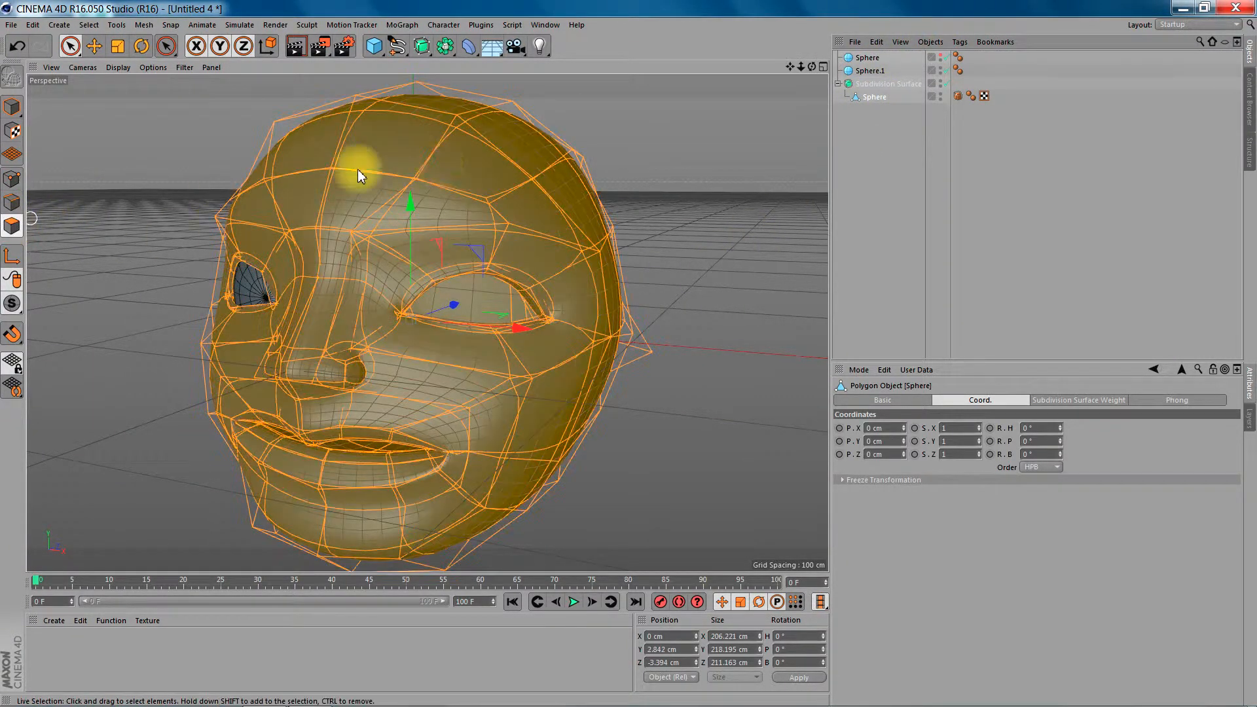
pyautogui.click(70, 45)
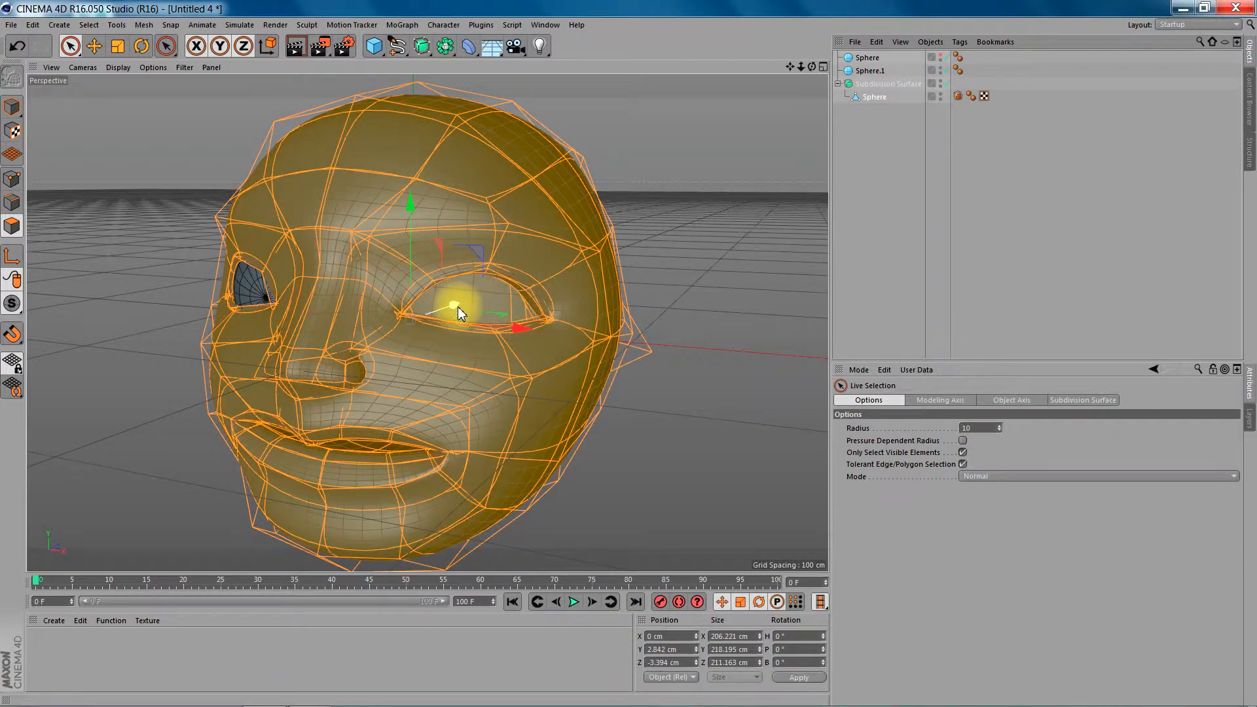
pyautogui.click(491, 303)
pyautogui.moveTo(491, 302); pyautogui.dragTo(768, 273)
pyautogui.moveTo(812, 67); pyautogui.dragTo(799, 114)
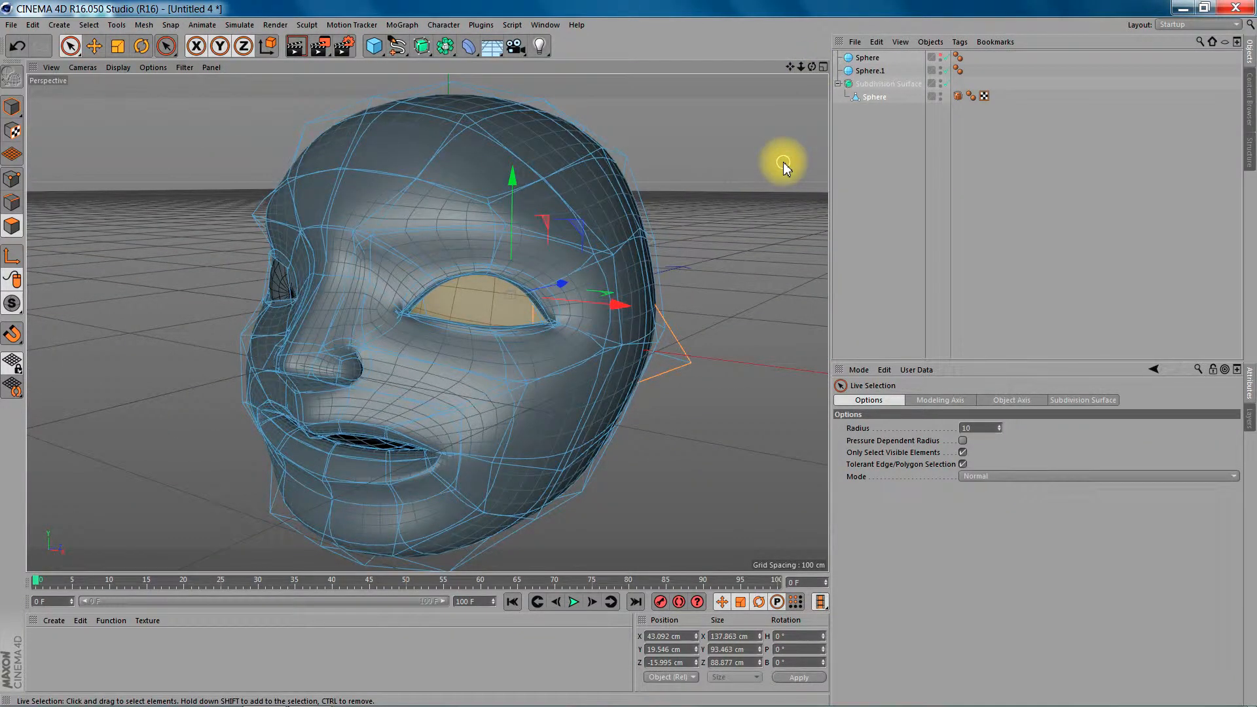
# Grow the eye socket polygon selection three times so it reaches the eyelid rim
pyautogui.press('u')
pyautogui.press('y')
pyautogui.press('u')
pyautogui.press('y')
pyautogui.press('u')
pyautogui.press('y')
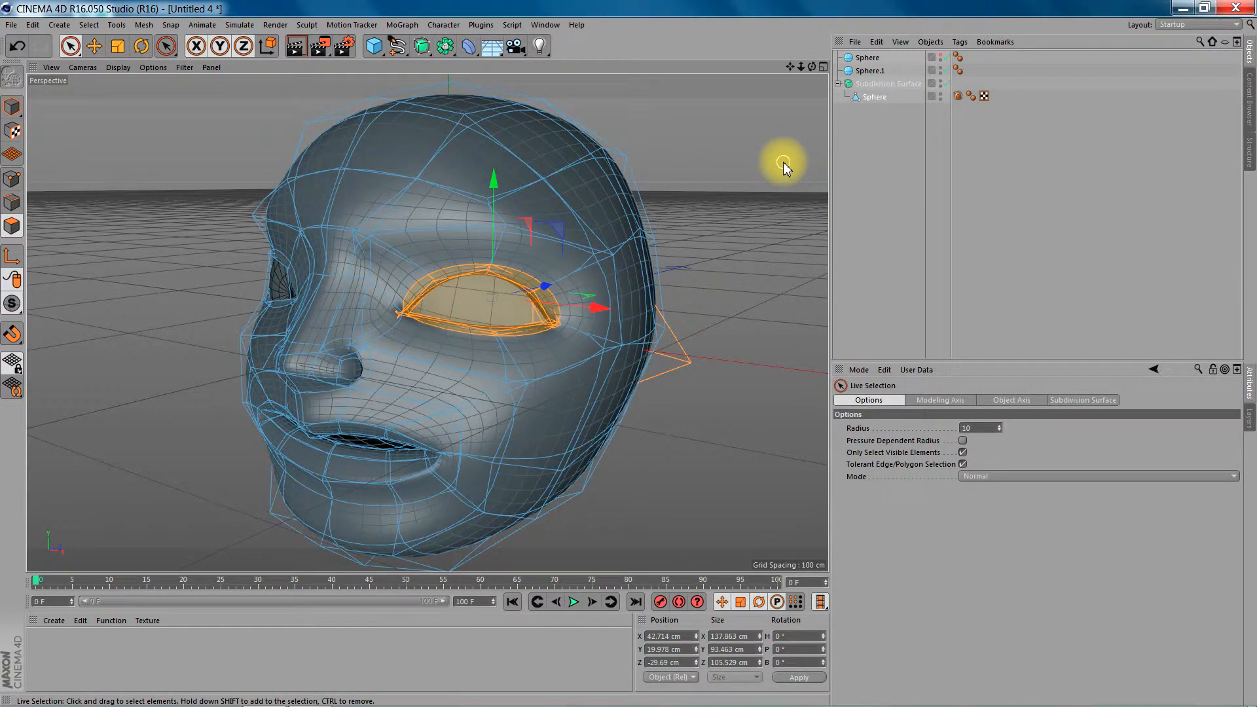
# In the top view, rotate the selected eye socket polygons about 29° around the vertical axis, straightening them across the face
pyautogui.moveTo(813, 66)
pyautogui.mouseDown()
pyautogui.moveTo(687, 66)
pyautogui.moveTo(592, 99)
pyautogui.moveTo(814, 66)
pyautogui.mouseUp()
pyautogui.press('r')
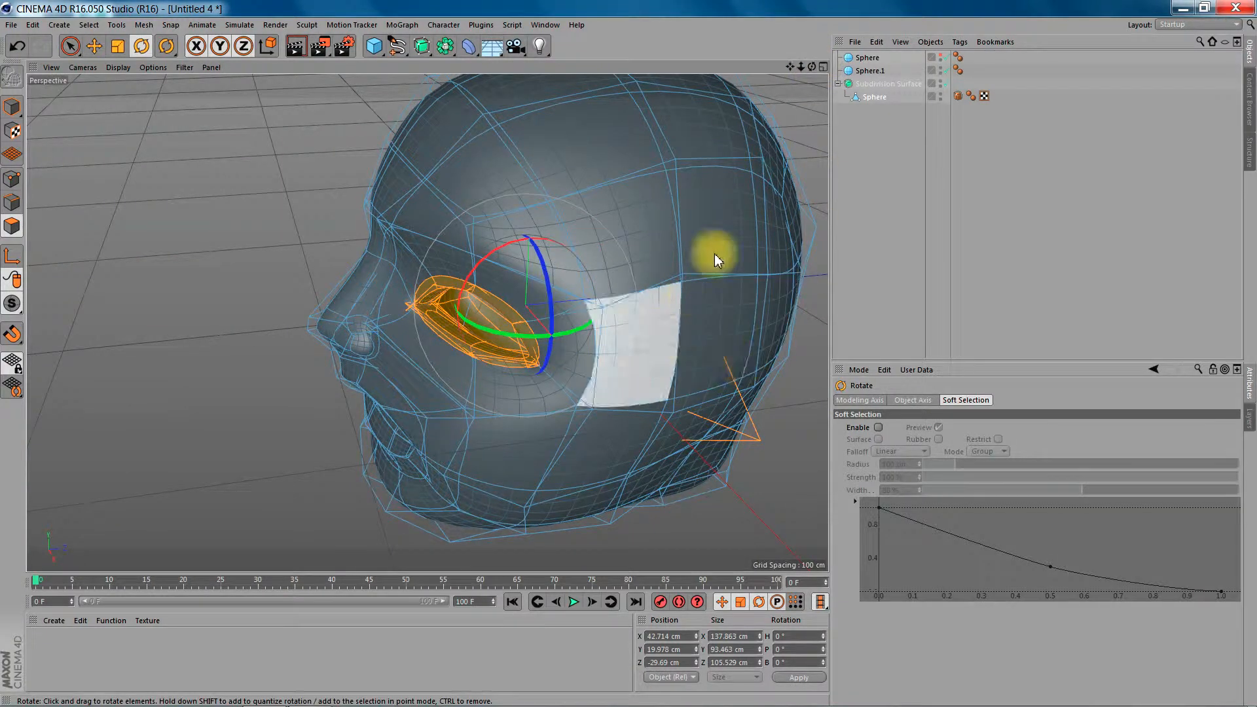
pyautogui.moveTo(812, 68)
pyautogui.mouseDown()
pyautogui.moveTo(810, 102)
pyautogui.moveTo(812, 68)
pyautogui.mouseUp()
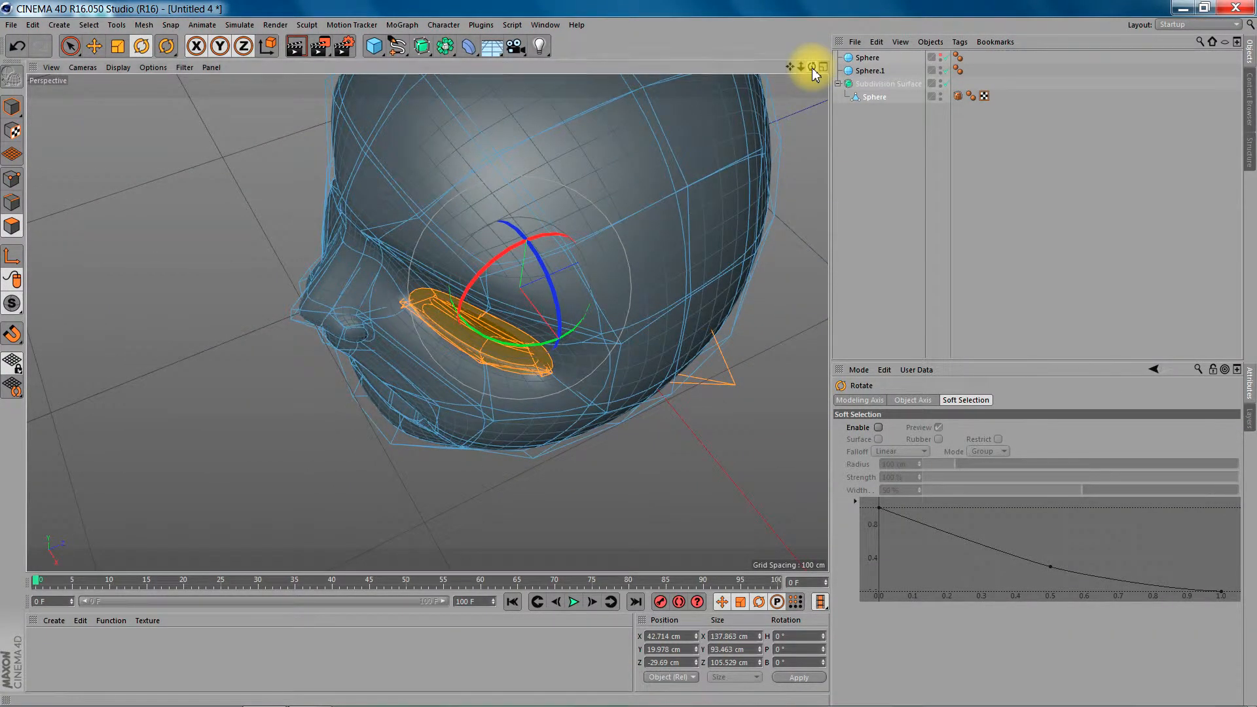
pyautogui.press('F2')
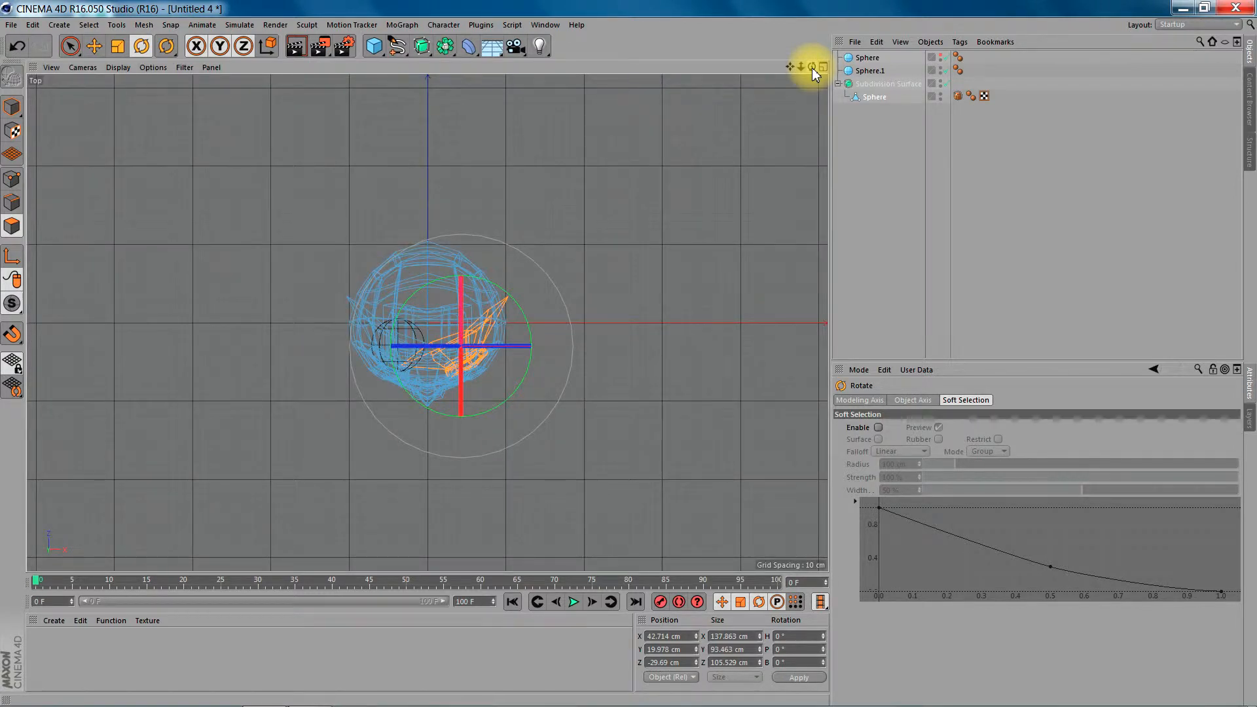
pyautogui.press('s')
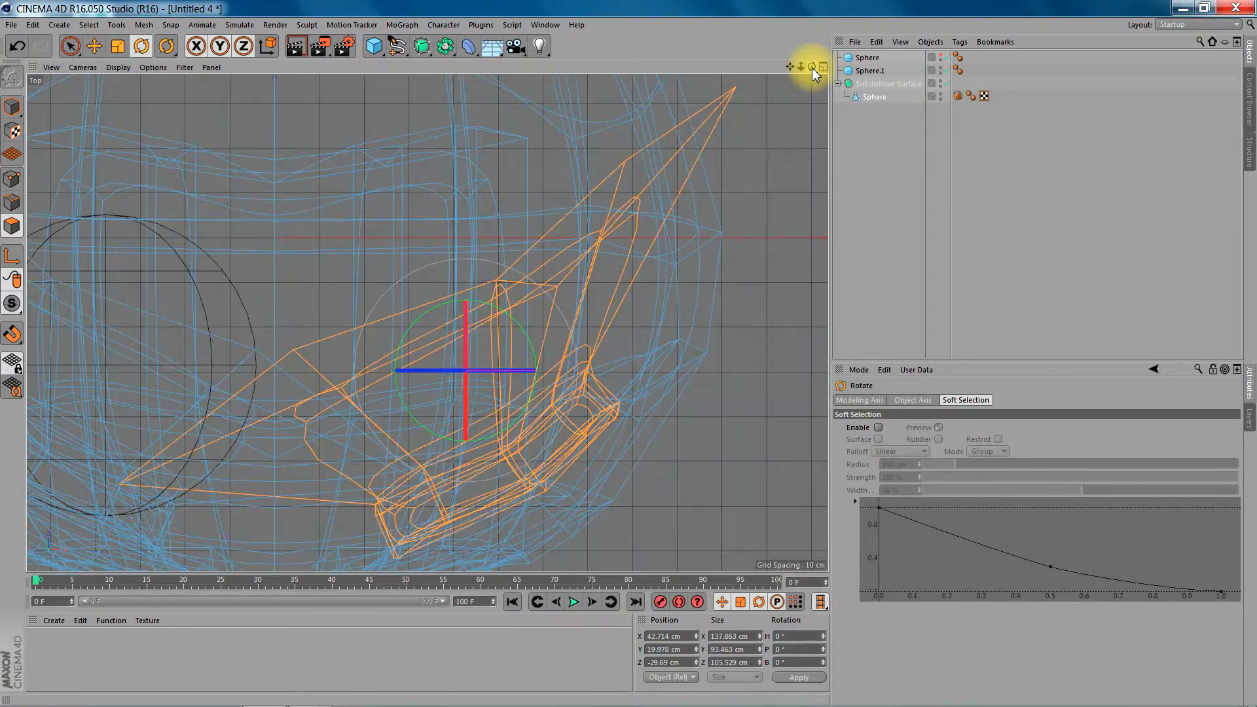
pyautogui.moveTo(801, 67); pyautogui.dragTo(800, 62)
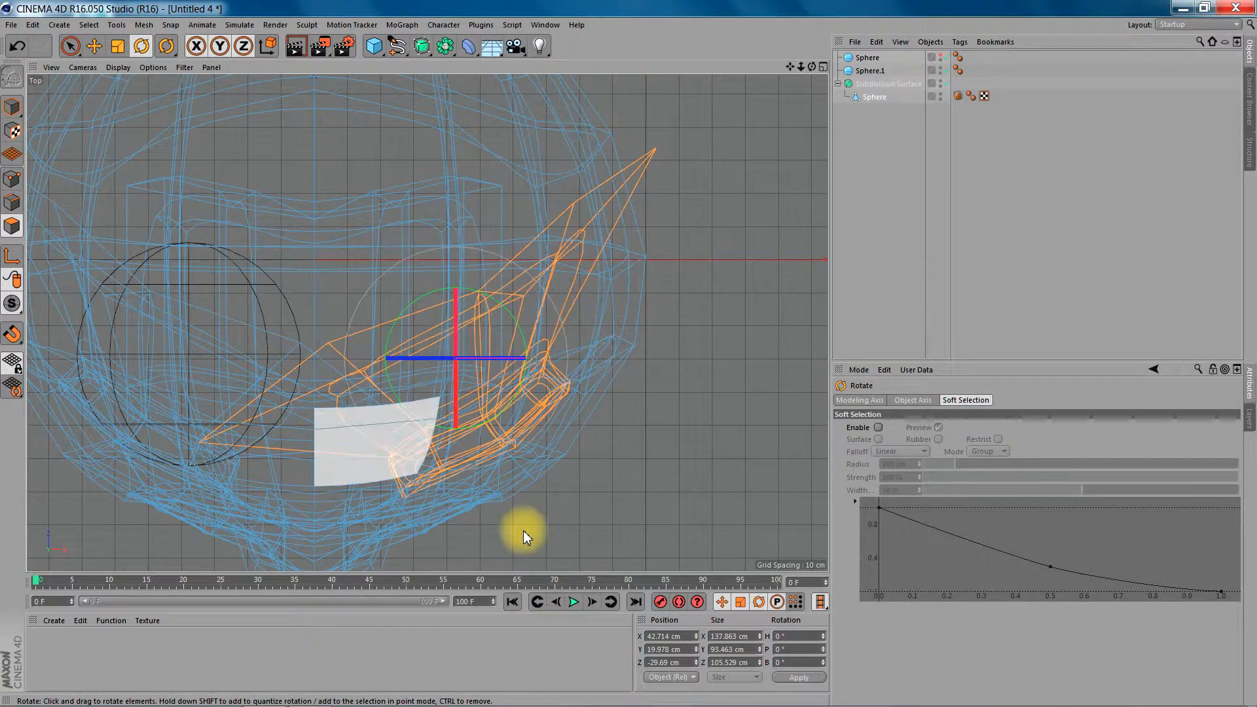
pyautogui.moveTo(741, 242); pyautogui.dragTo(725, 390)
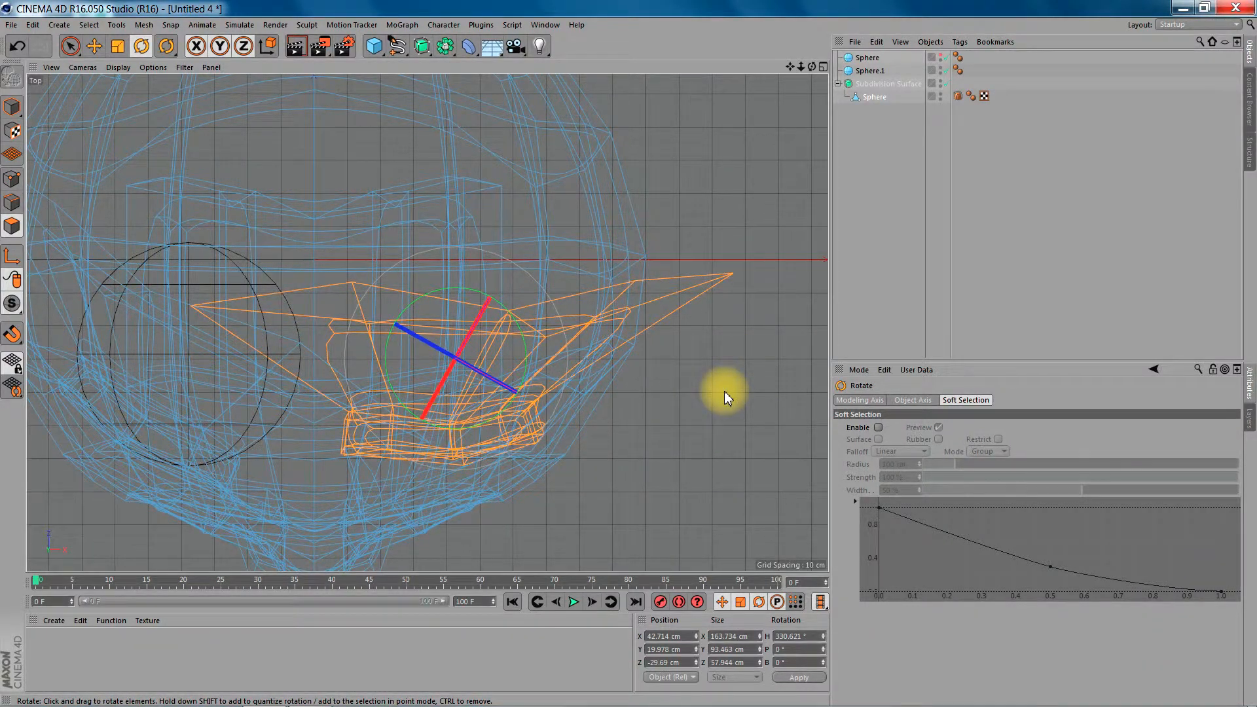
pyautogui.moveTo(724, 392); pyautogui.dragTo(723, 396)
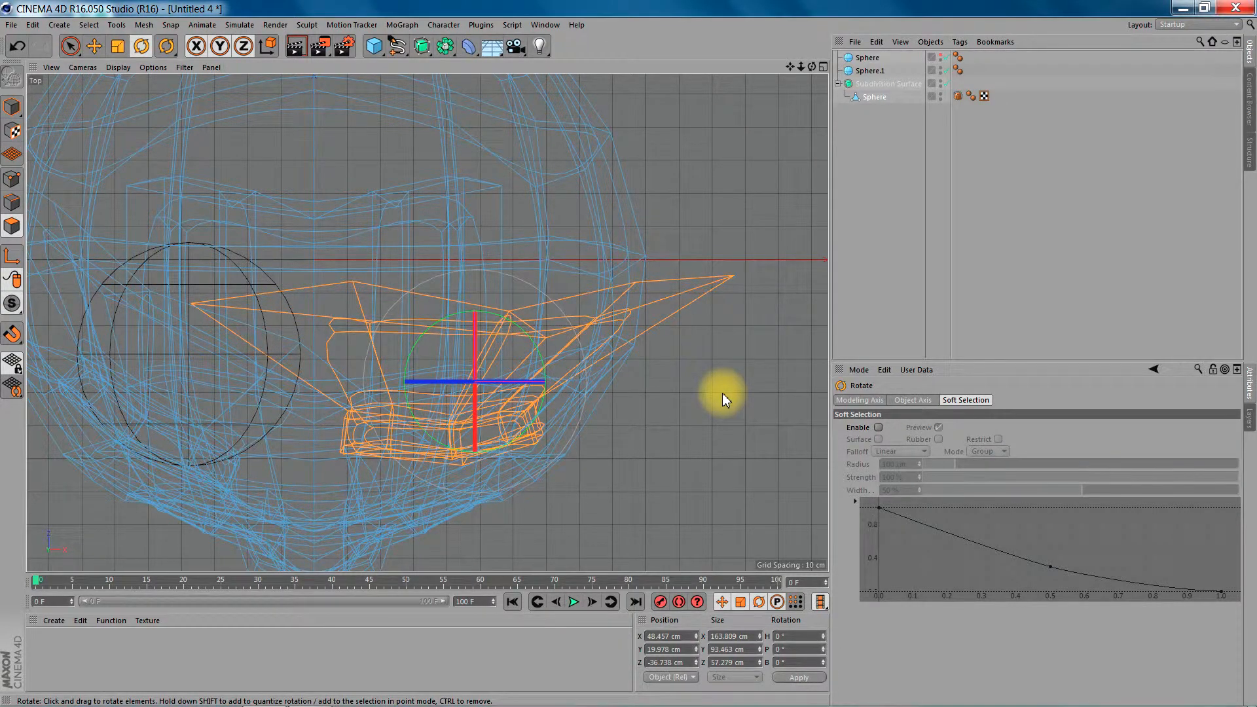
# Back in the perspective view, turn the socket polygons slightly back and move them to about X 45.6, Y 22.4, Z -42.1 cm
pyautogui.press('F1')
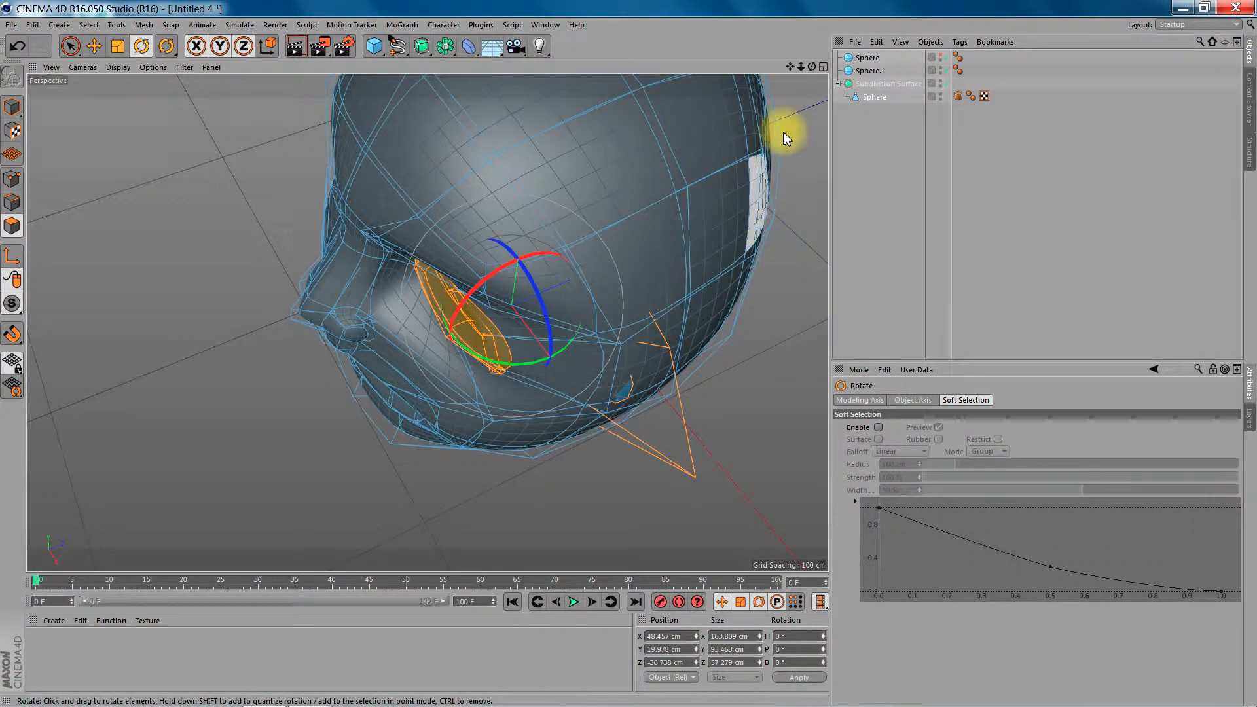
pyautogui.moveTo(812, 67); pyautogui.dragTo(427, 322)
pyautogui.moveTo(504, 308); pyautogui.dragTo(588, 292)
pyautogui.press('e')
pyautogui.moveTo(496, 178); pyautogui.dragTo(501, 177)
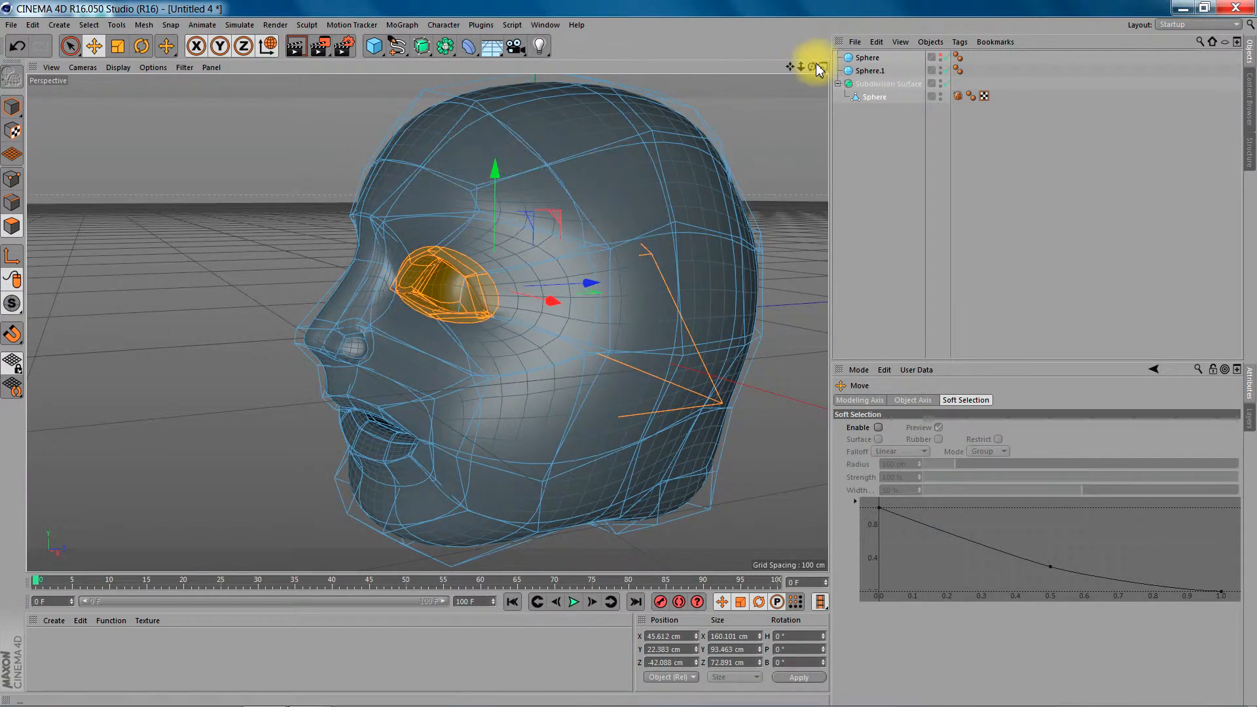
pyautogui.moveTo(812, 66); pyautogui.dragTo(698, 235)
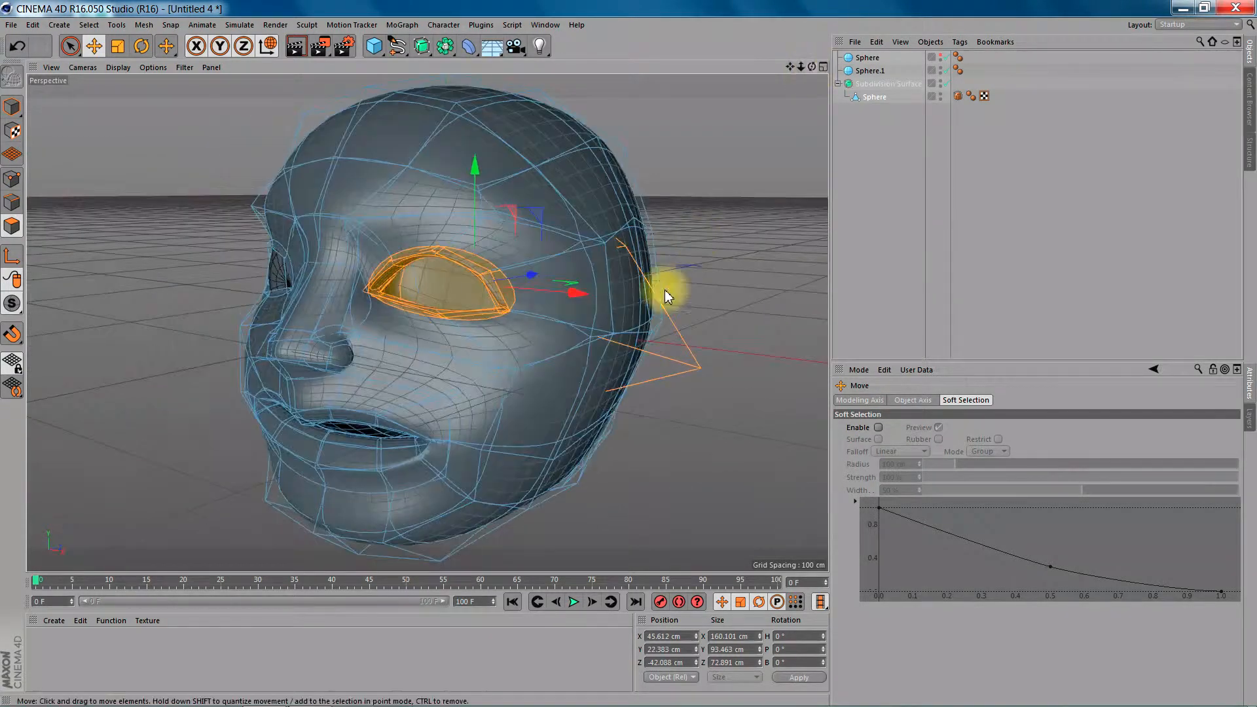
pyautogui.moveTo(812, 66)
pyautogui.mouseDown()
pyautogui.moveTo(687, 67)
pyautogui.moveTo(852, 67)
pyautogui.moveTo(753, 68)
pyautogui.moveTo(844, 67)
pyautogui.moveTo(774, 68)
pyautogui.moveTo(824, 68)
pyautogui.moveTo(811, 76)
pyautogui.mouseUp()
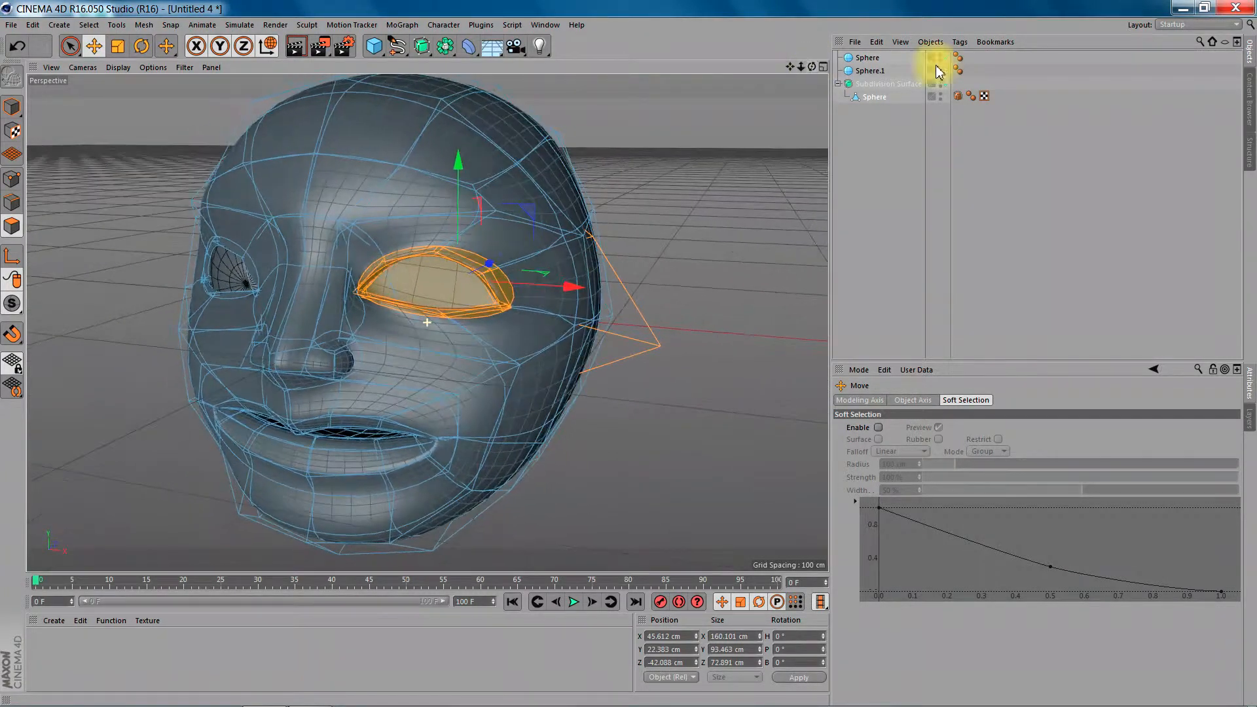
# Show the hidden eyeball sphere again and try raising the eye socket polygons about 4.4 cm
pyautogui.click(941, 55)
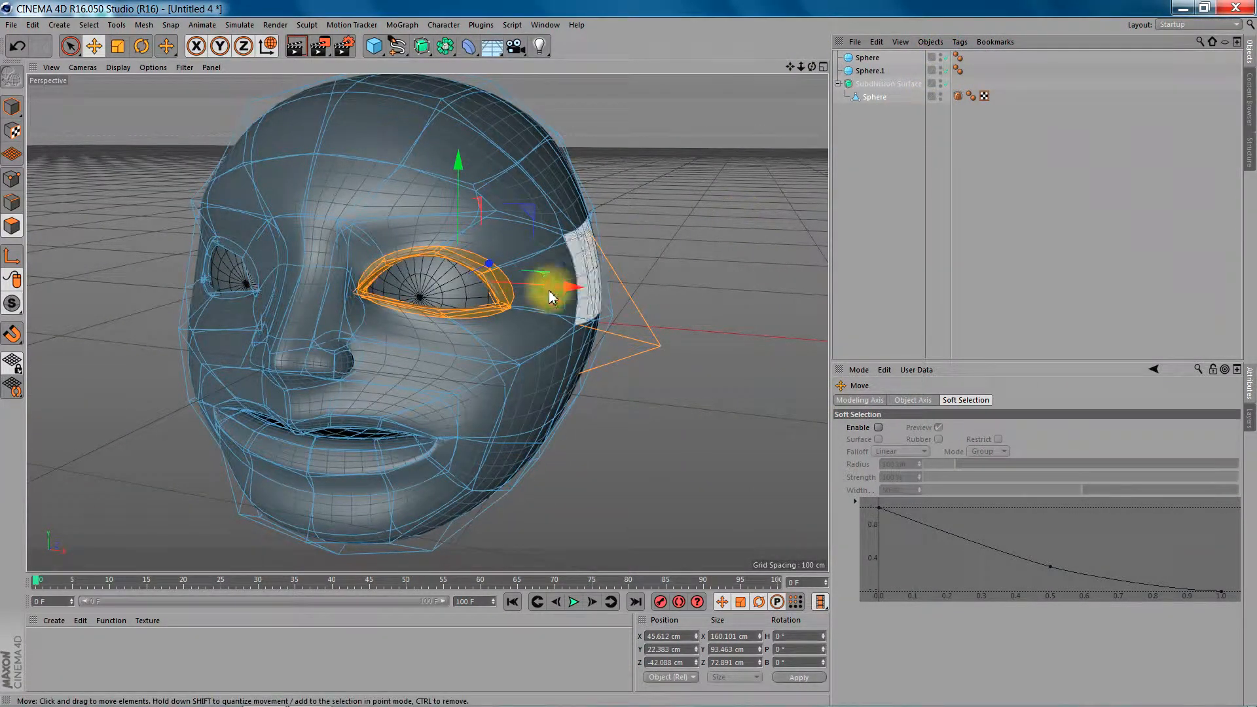
pyautogui.moveTo(811, 67); pyautogui.dragTo(761, 53)
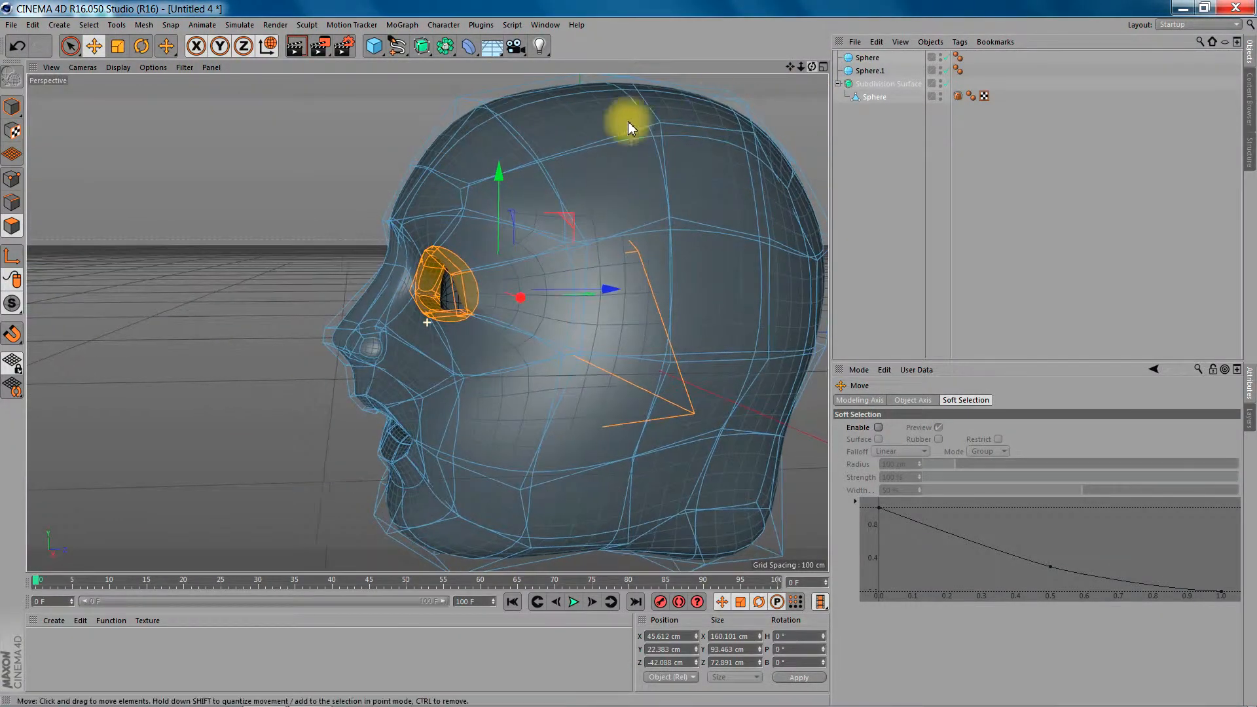
pyautogui.moveTo(501, 179); pyautogui.dragTo(500, 164)
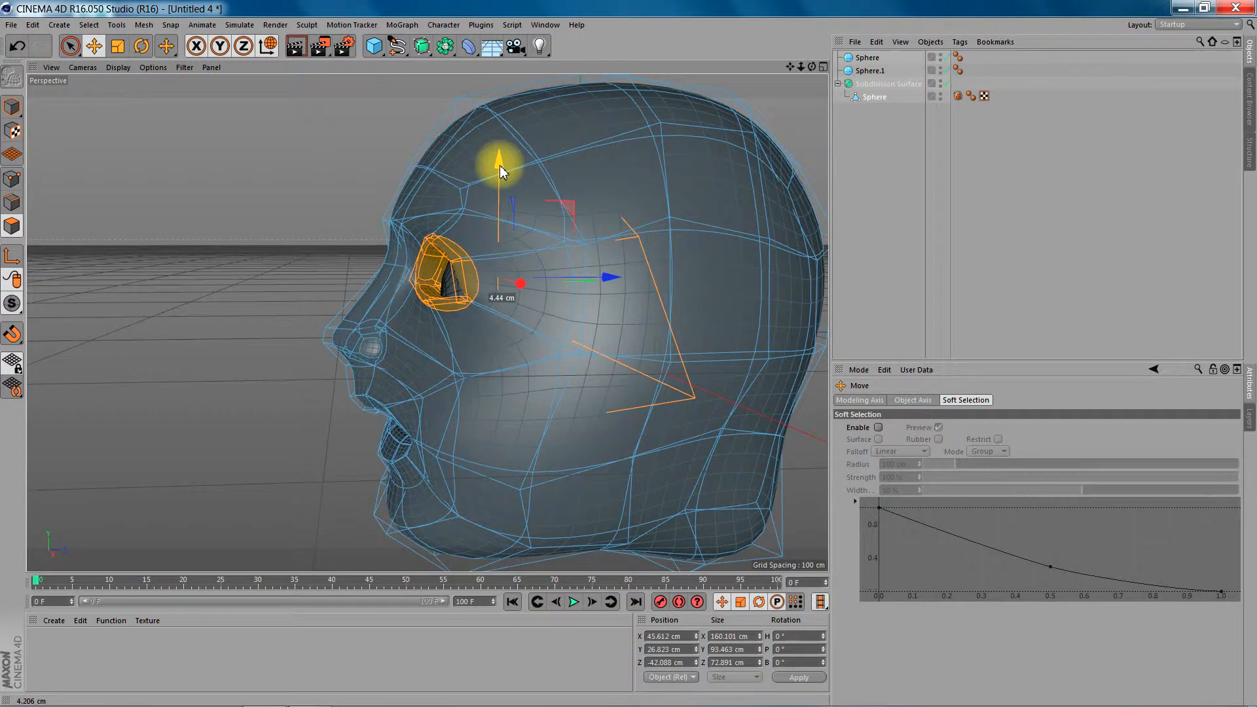
# Move the left eyeball sphere up and forward to about Y 25.4 cm and Z -34.1 cm
pyautogui.click(868, 58)
pyautogui.press('q')
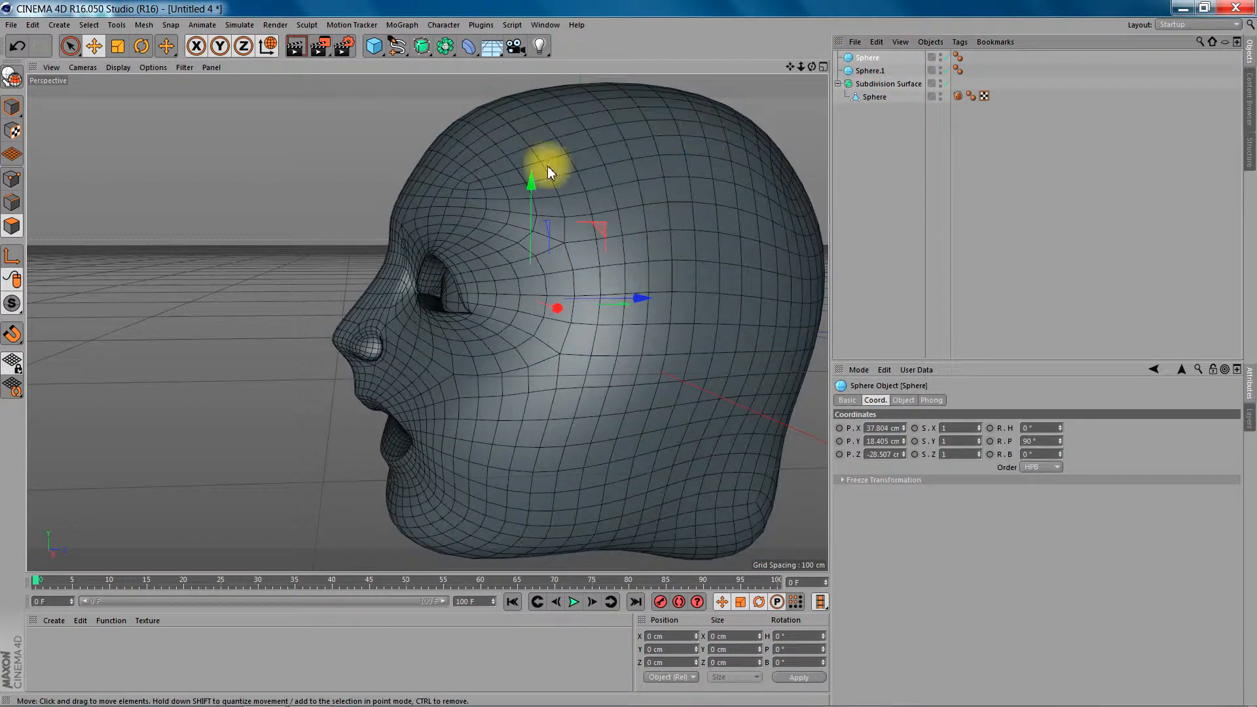
pyautogui.click(31, 108)
pyautogui.moveTo(522, 202); pyautogui.dragTo(534, 168)
pyautogui.moveTo(643, 277)
pyautogui.mouseDown()
pyautogui.moveTo(618, 278)
pyautogui.moveTo(628, 278)
pyautogui.mouseUp()
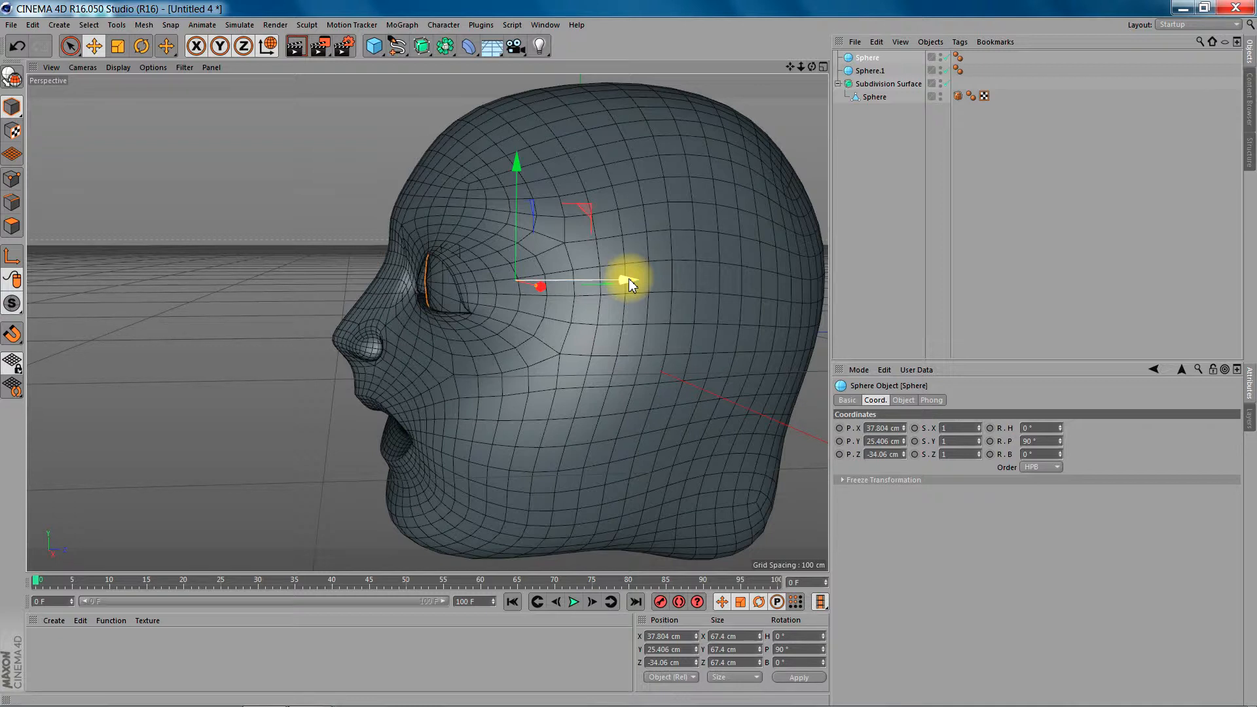
# Scale the eyeball sphere uniformly to about 55.6 cm and move it forward to about Z -41.9 cm
pyautogui.press('t')
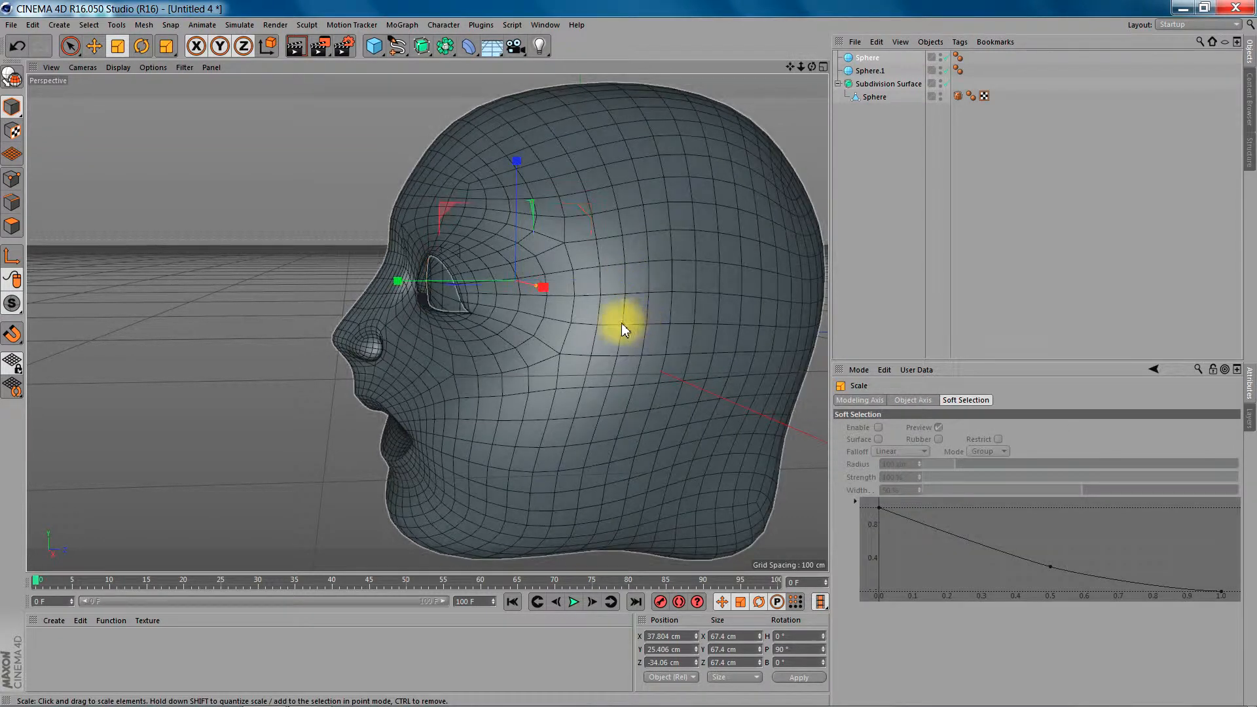
pyautogui.moveTo(359, 156); pyautogui.dragTo(320, 210)
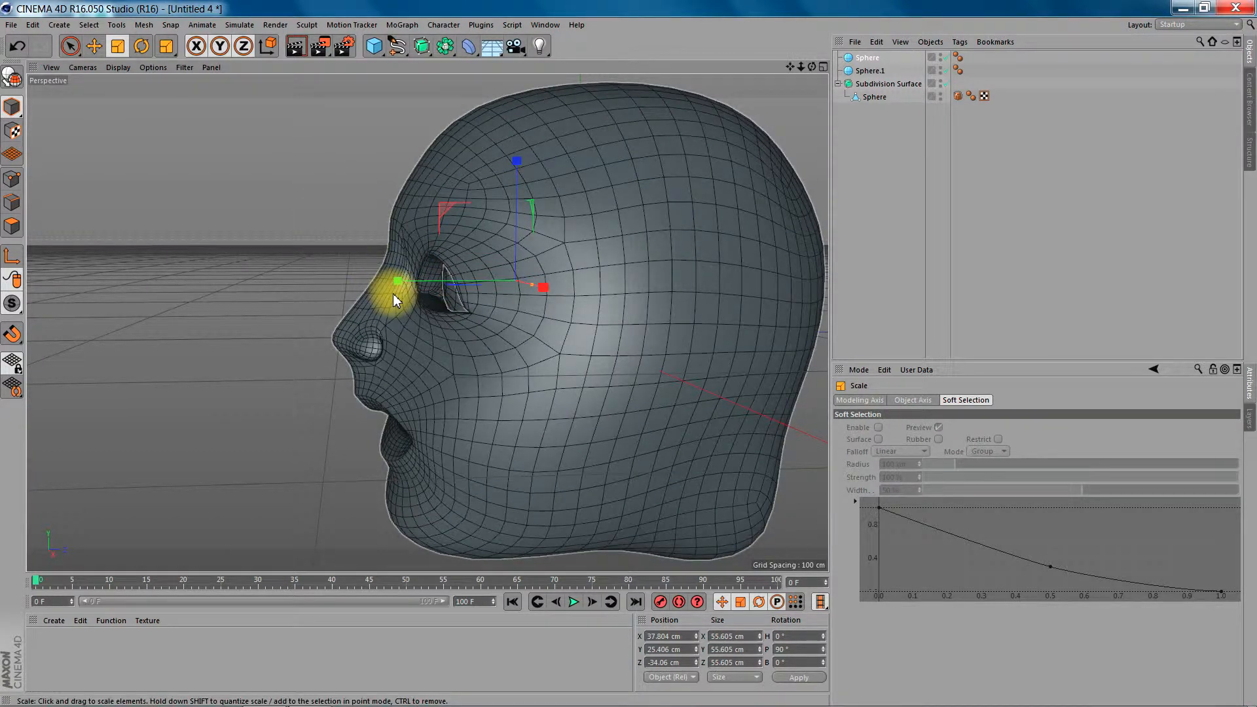
pyautogui.press('e')
pyautogui.moveTo(628, 280); pyautogui.dragTo(619, 287)
pyautogui.moveTo(812, 67); pyautogui.dragTo(427, 323)
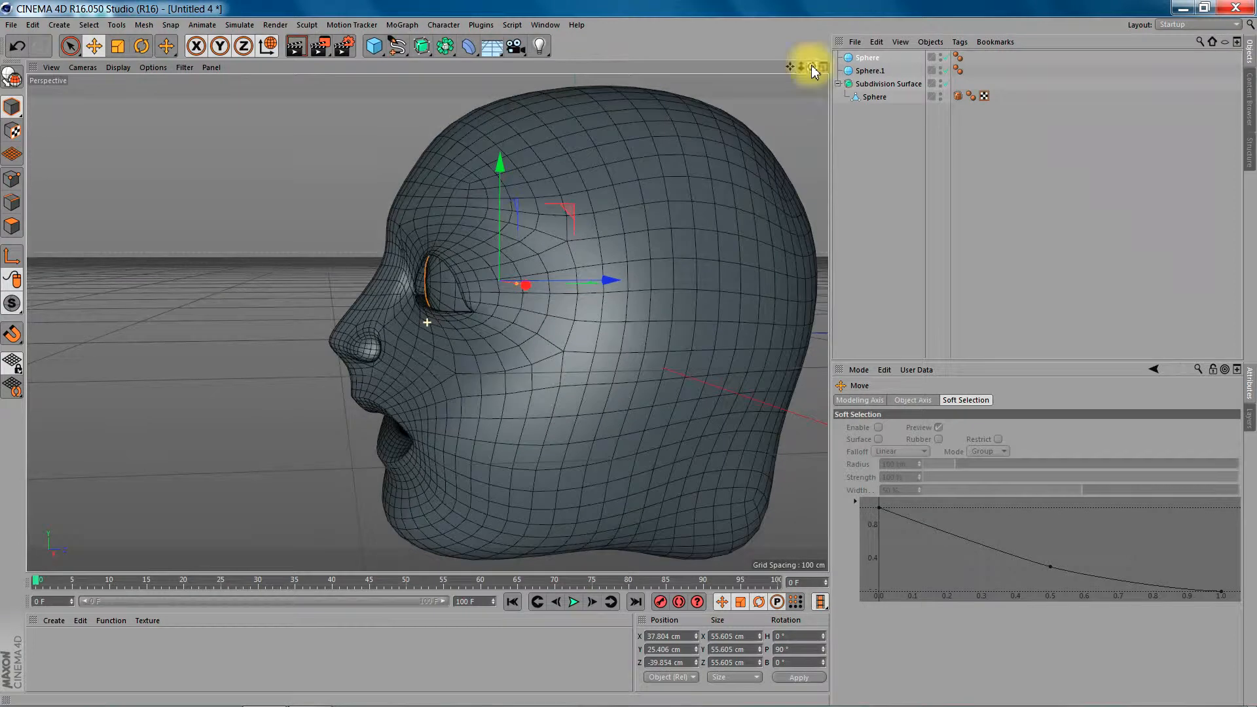
pyautogui.moveTo(604, 280); pyautogui.dragTo(603, 281)
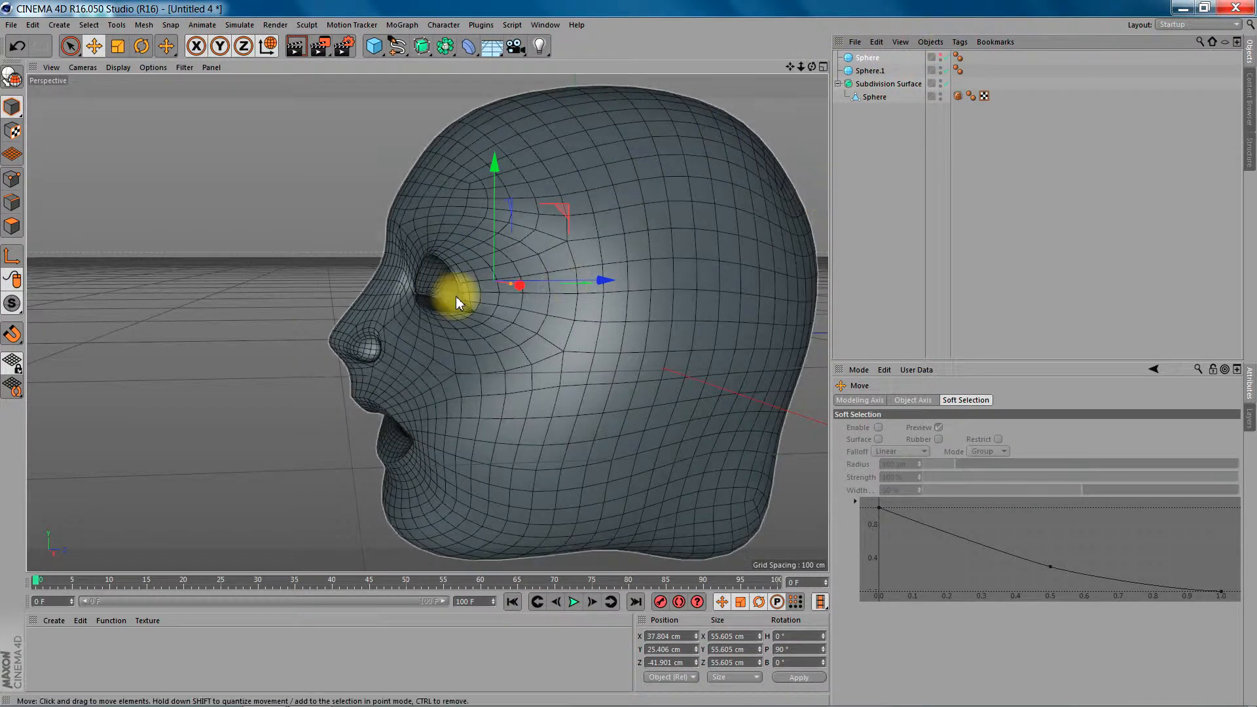
# On the head mesh, select the short edges crossing the upper eyelid rim of the left eye
pyautogui.click(874, 97)
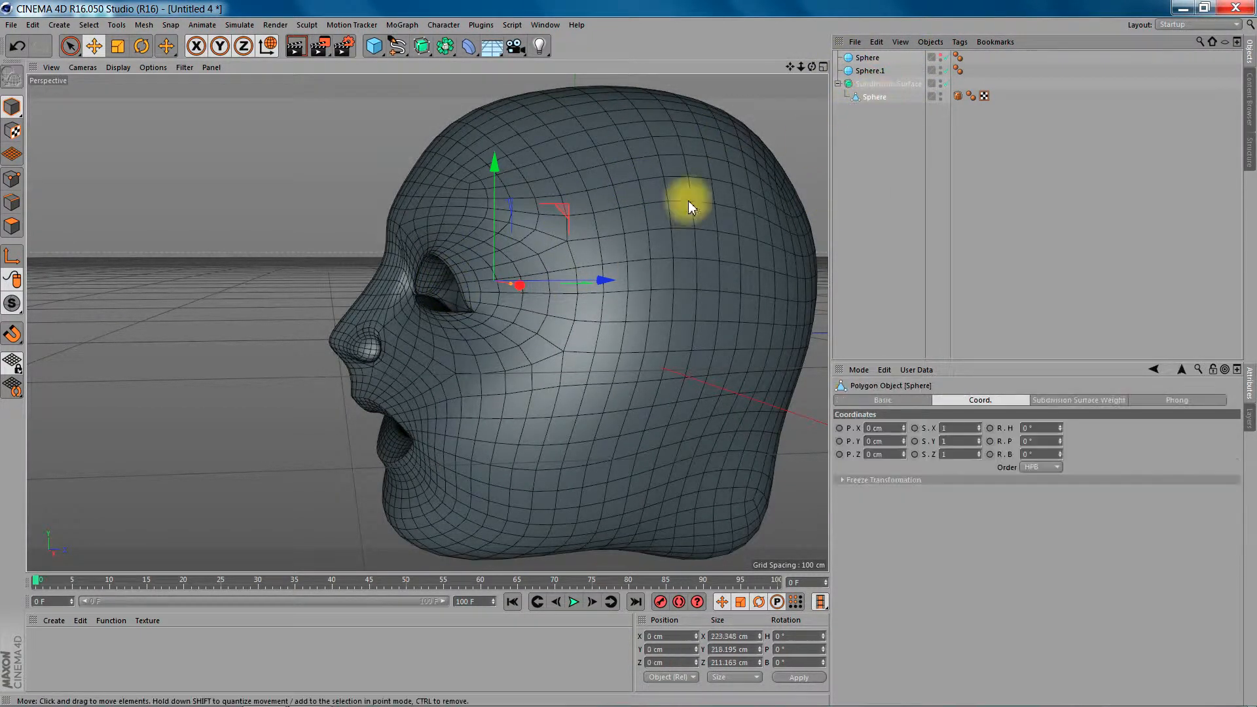
pyautogui.scroll(5, 437, 271)
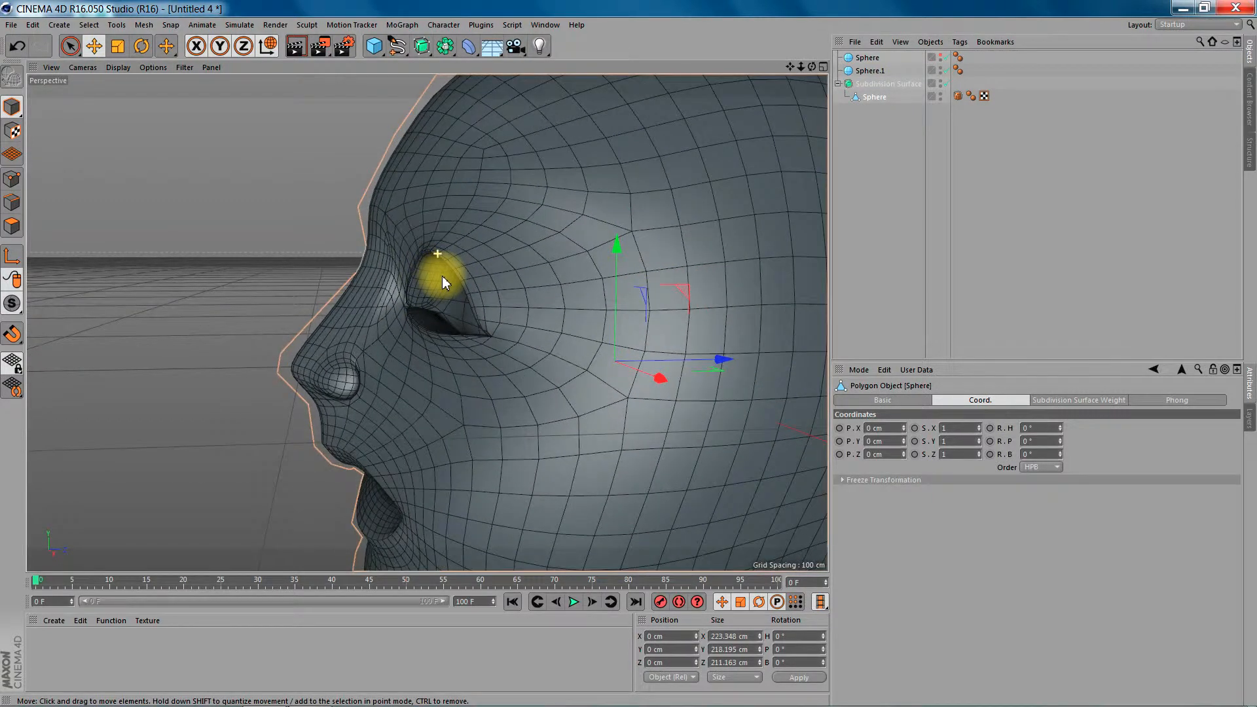
pyautogui.scroll(4, 441, 281)
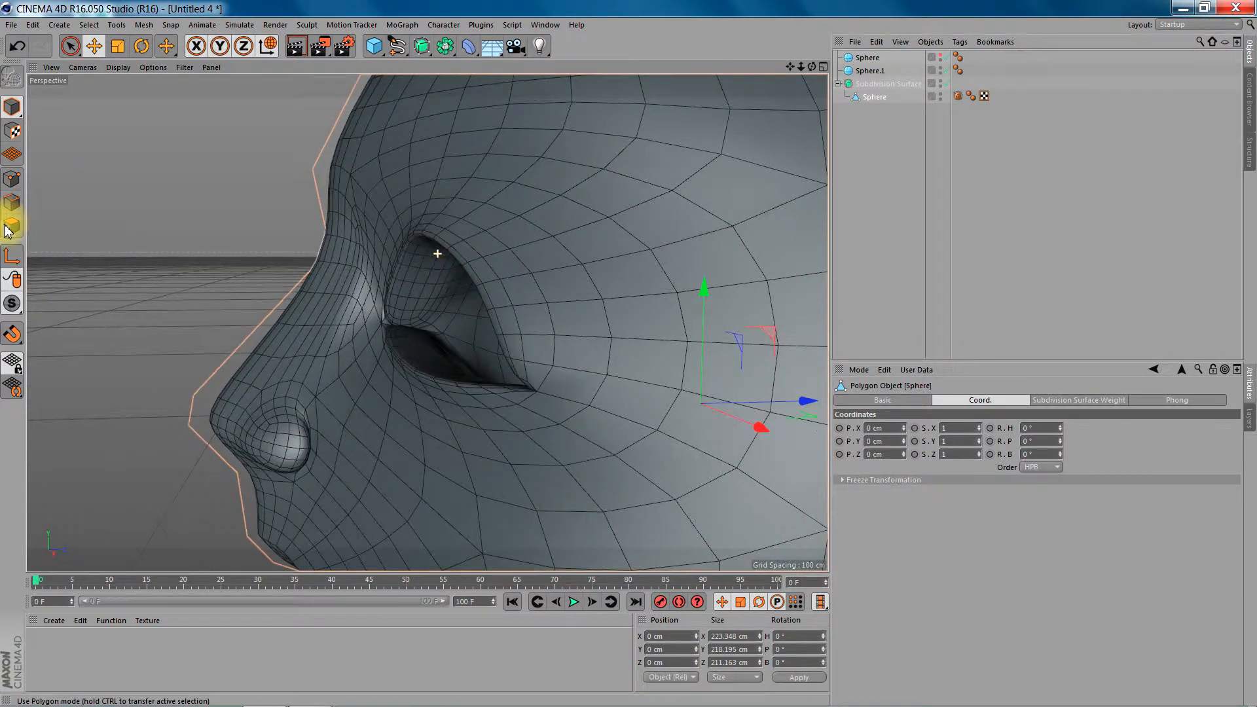
pyautogui.click(11, 226)
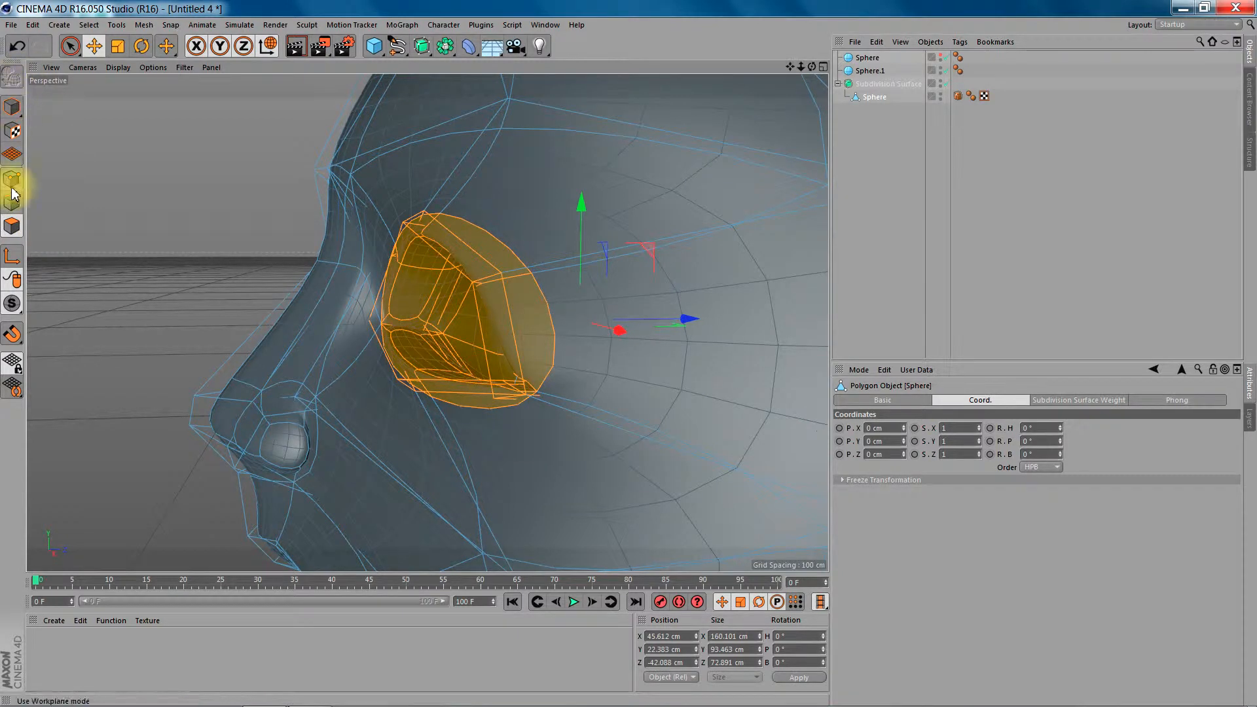
pyautogui.click(12, 203)
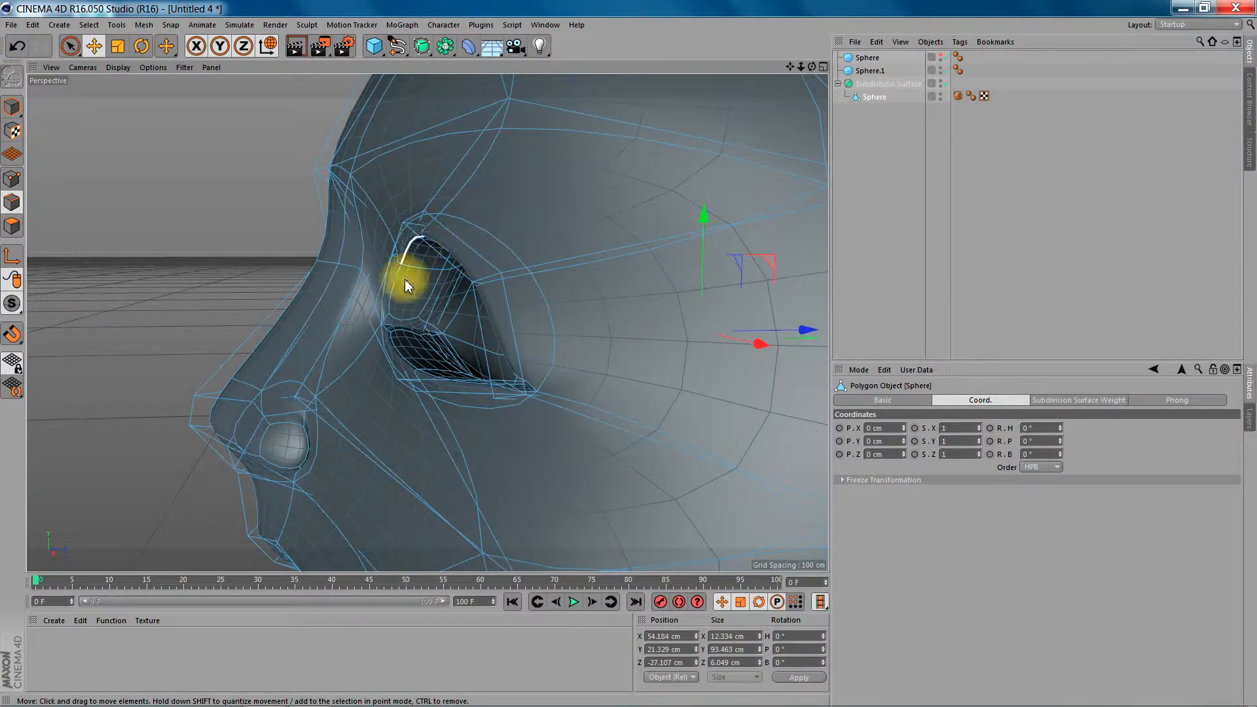
pyautogui.moveTo(813, 67); pyautogui.dragTo(741, 100)
pyautogui.click(513, 196)
pyautogui.keyDown('shift'); pyautogui.click(448, 249); pyautogui.keyUp('shift')
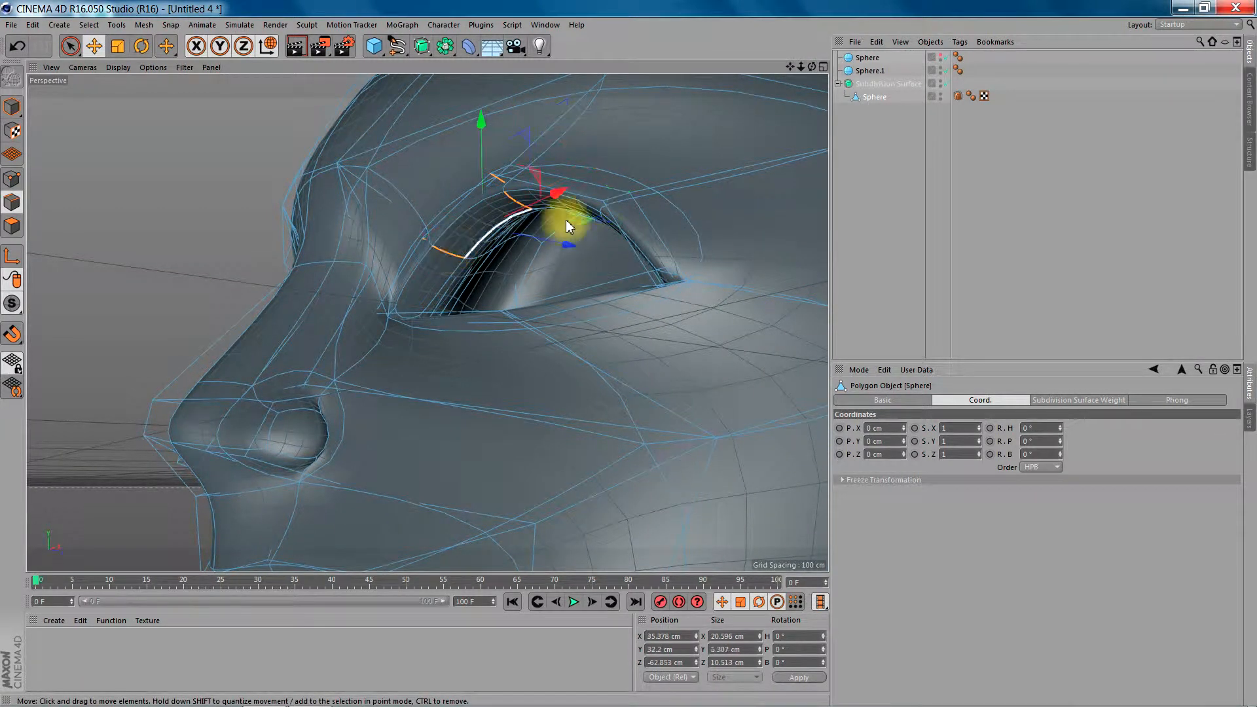
# Add the crossing edges at the outer corner, lower eyelid and inner corner of the left eye to the selection
pyautogui.moveTo(811, 66); pyautogui.dragTo(881, 69)
pyautogui.keyDown('shift'); pyautogui.click(619, 266); pyautogui.keyUp('shift')
pyautogui.keyDown('shift'); pyautogui.click(505, 368); pyautogui.keyUp('shift')
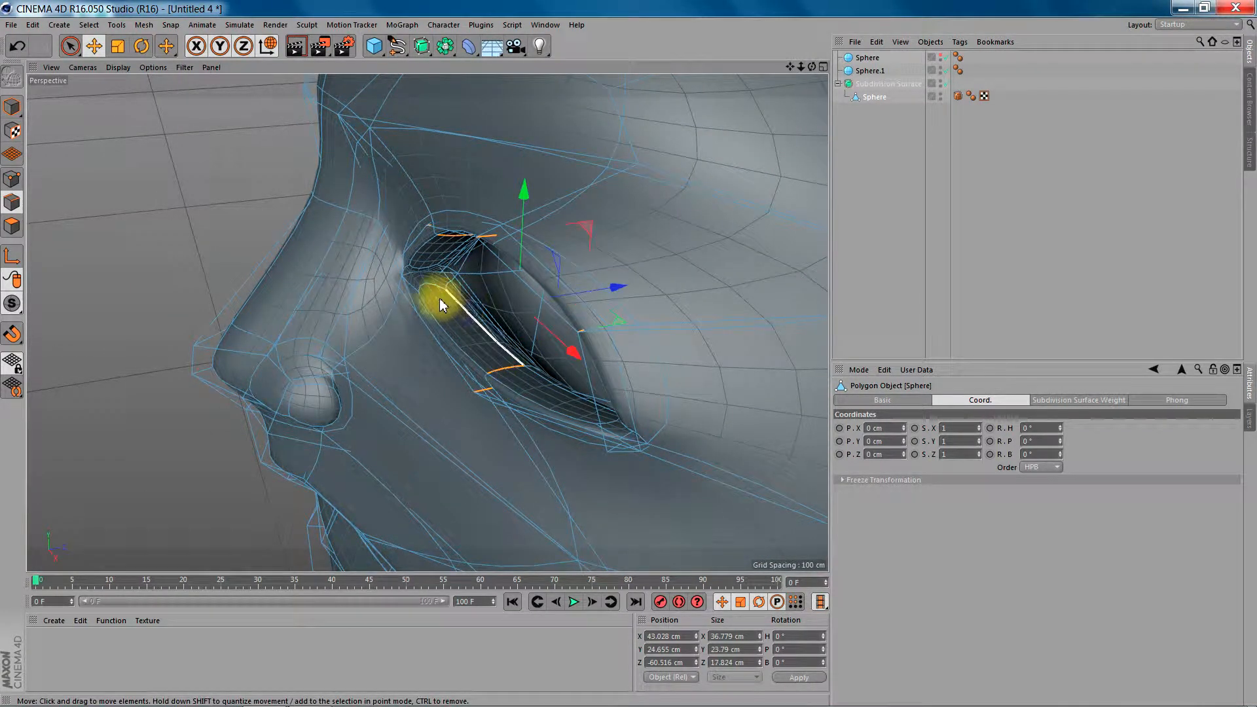
pyautogui.keyDown('shift'); pyautogui.click(440, 296); pyautogui.keyUp('shift')
pyautogui.moveTo(811, 67); pyautogui.dragTo(879, 71)
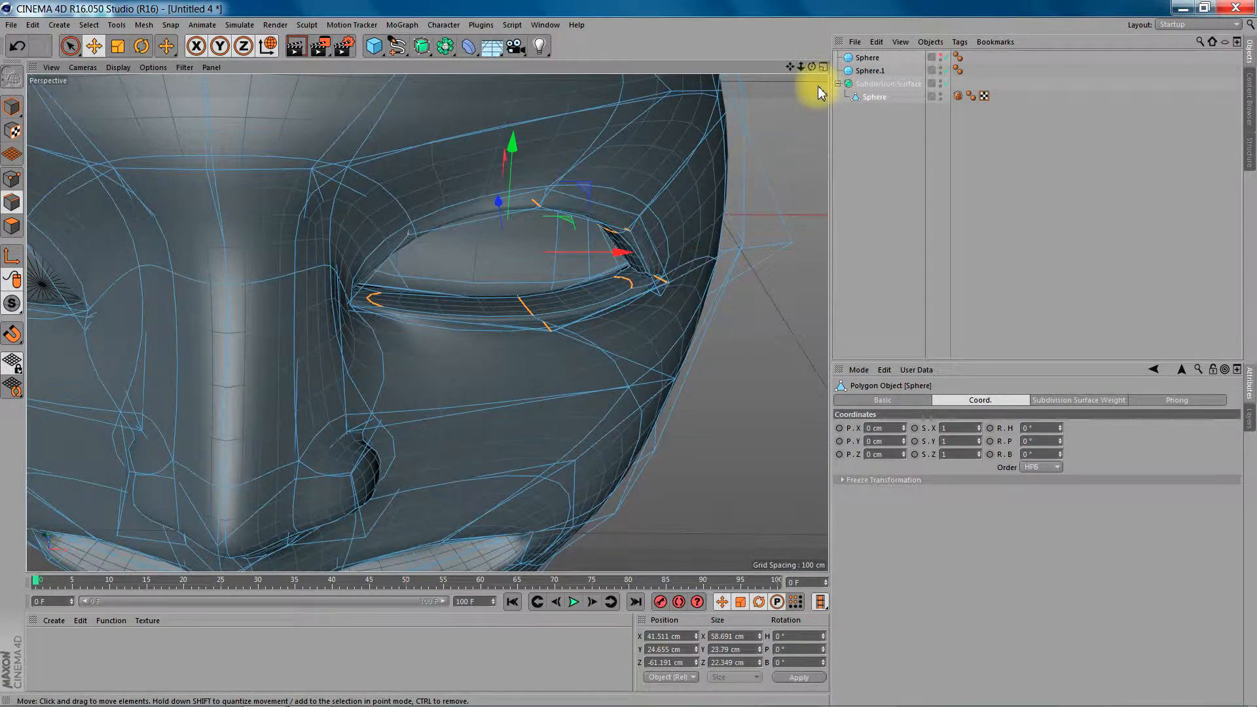
pyautogui.moveTo(812, 67); pyautogui.dragTo(881, 65)
pyautogui.moveTo(611, 293); pyautogui.dragTo(508, 393)
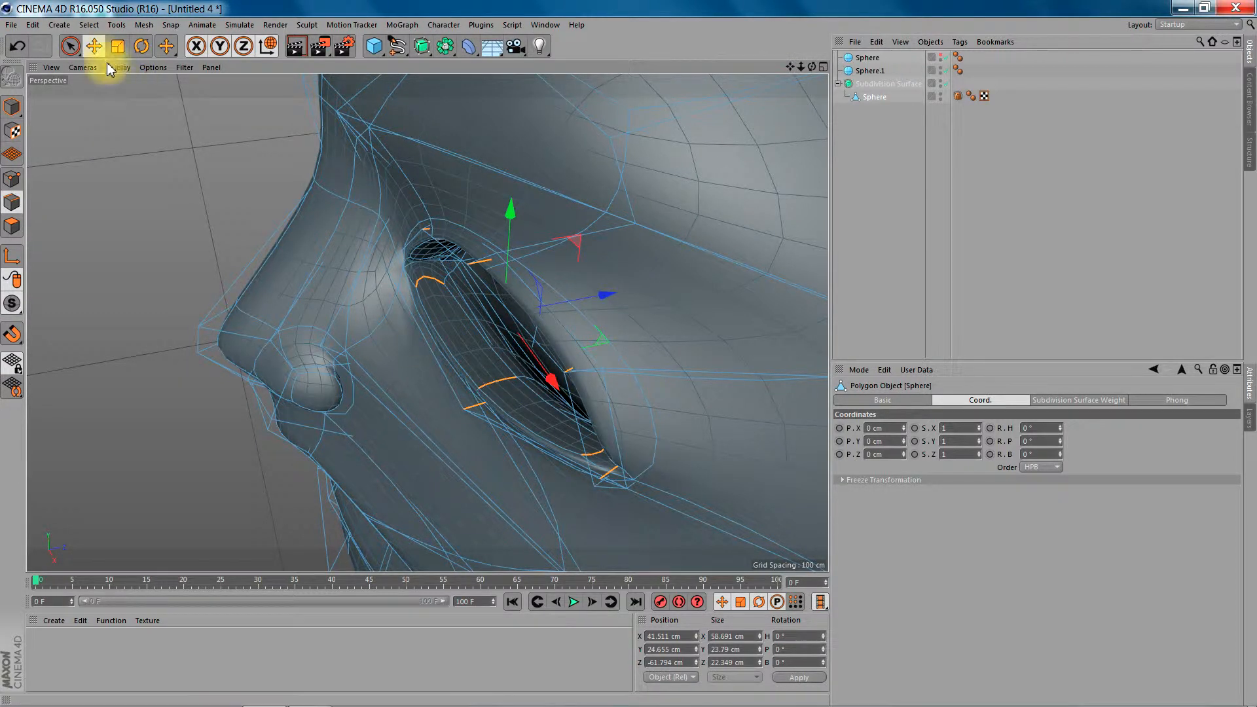
# Select the crossing edges at the middle of the left eye's upper and lower lids and move them forward to about Z -67.5 cm
pyautogui.click(71, 47)
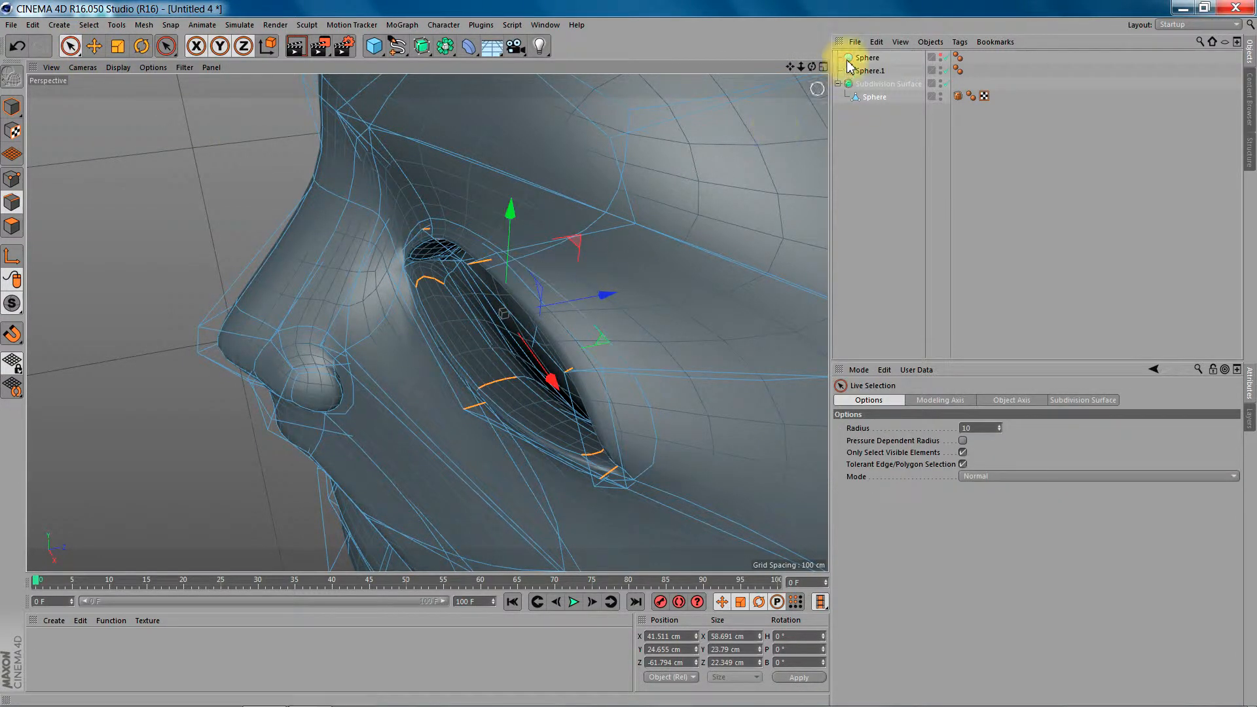
pyautogui.moveTo(817, 69); pyautogui.dragTo(784, 91)
pyautogui.moveTo(561, 219); pyautogui.dragTo(519, 226)
pyautogui.moveTo(812, 66); pyautogui.dragTo(794, 103)
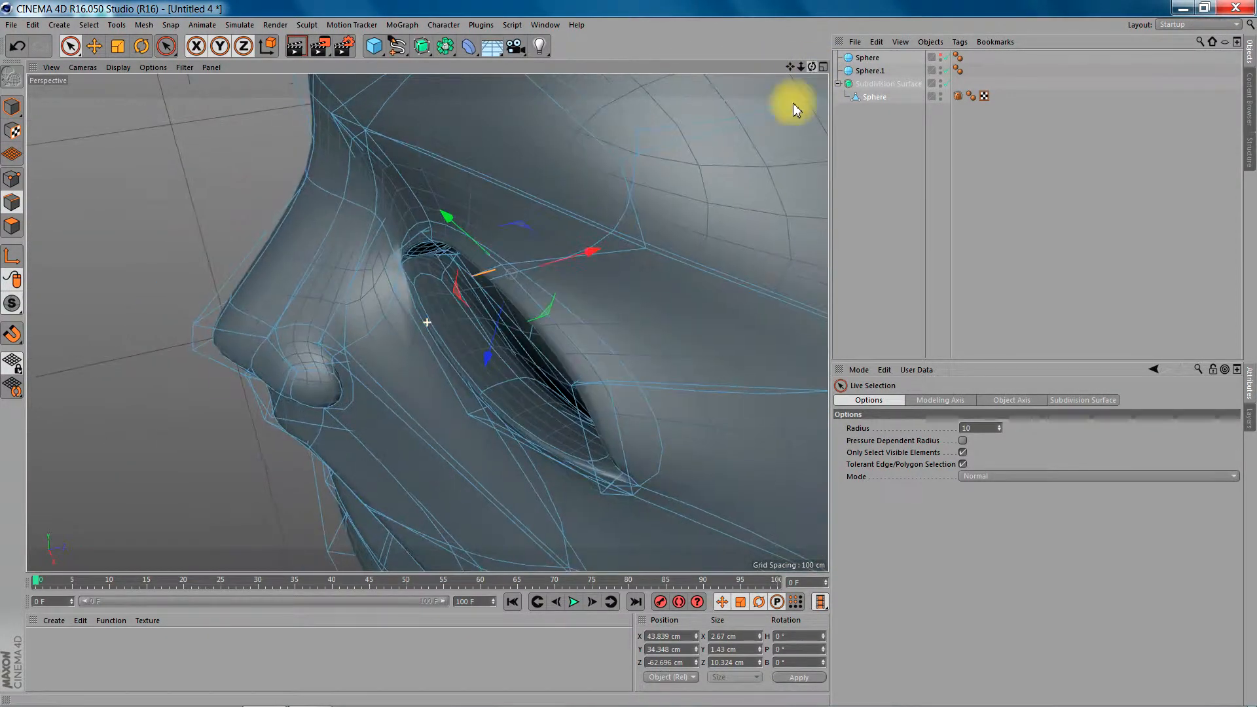
pyautogui.keyDown('shift'); pyautogui.click(504, 384); pyautogui.keyUp('shift')
pyautogui.moveTo(607, 305); pyautogui.dragTo(576, 308)
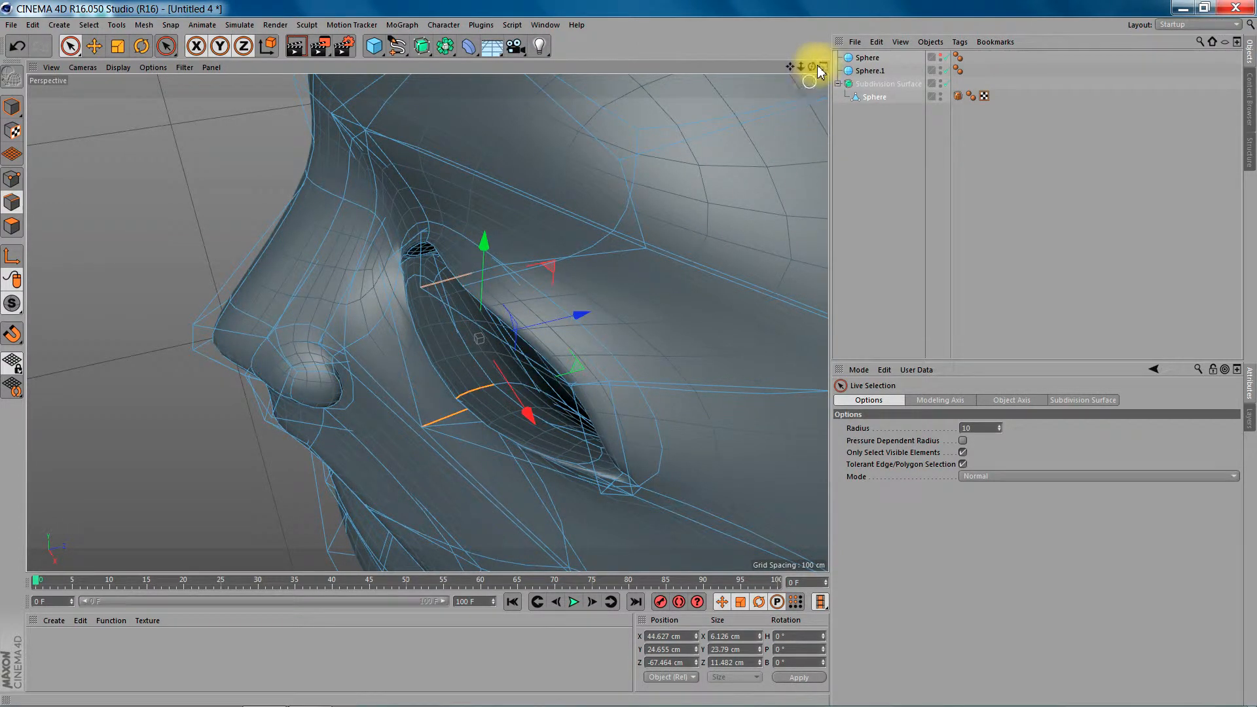
pyautogui.moveTo(812, 67); pyautogui.dragTo(406, 330)
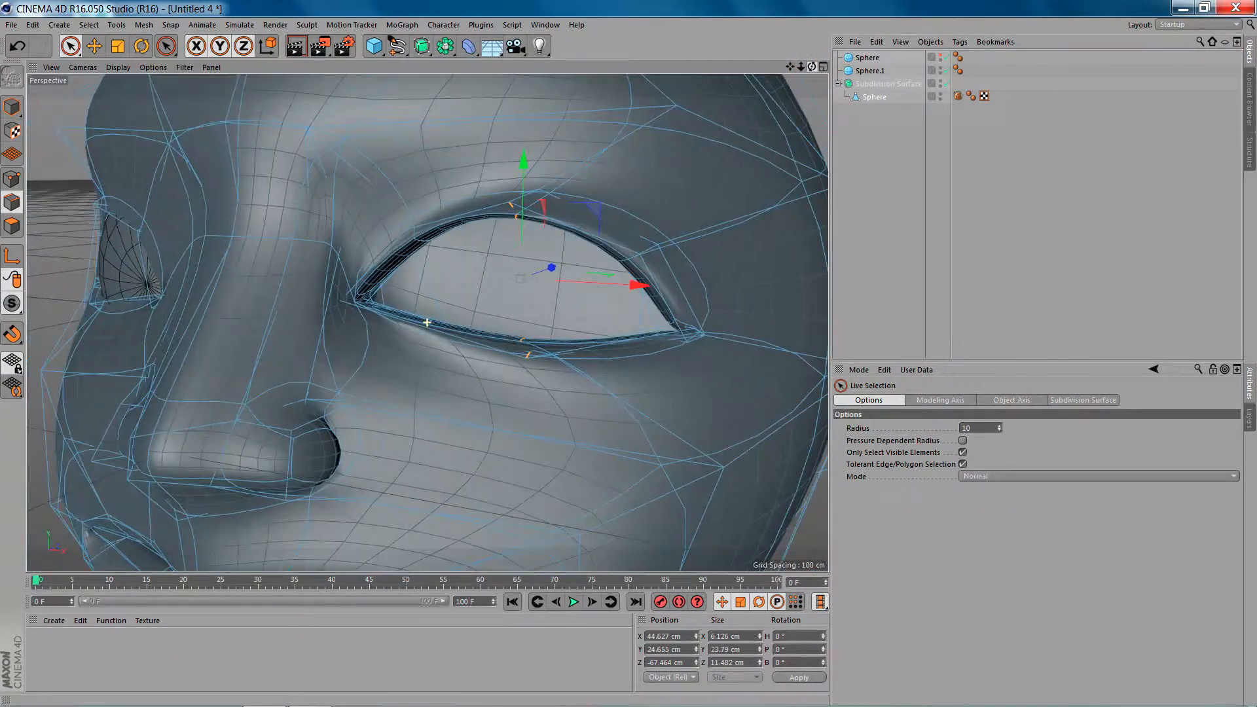
# Show the left eyeball sphere again and make the head mesh the active object
pyautogui.click(940, 58)
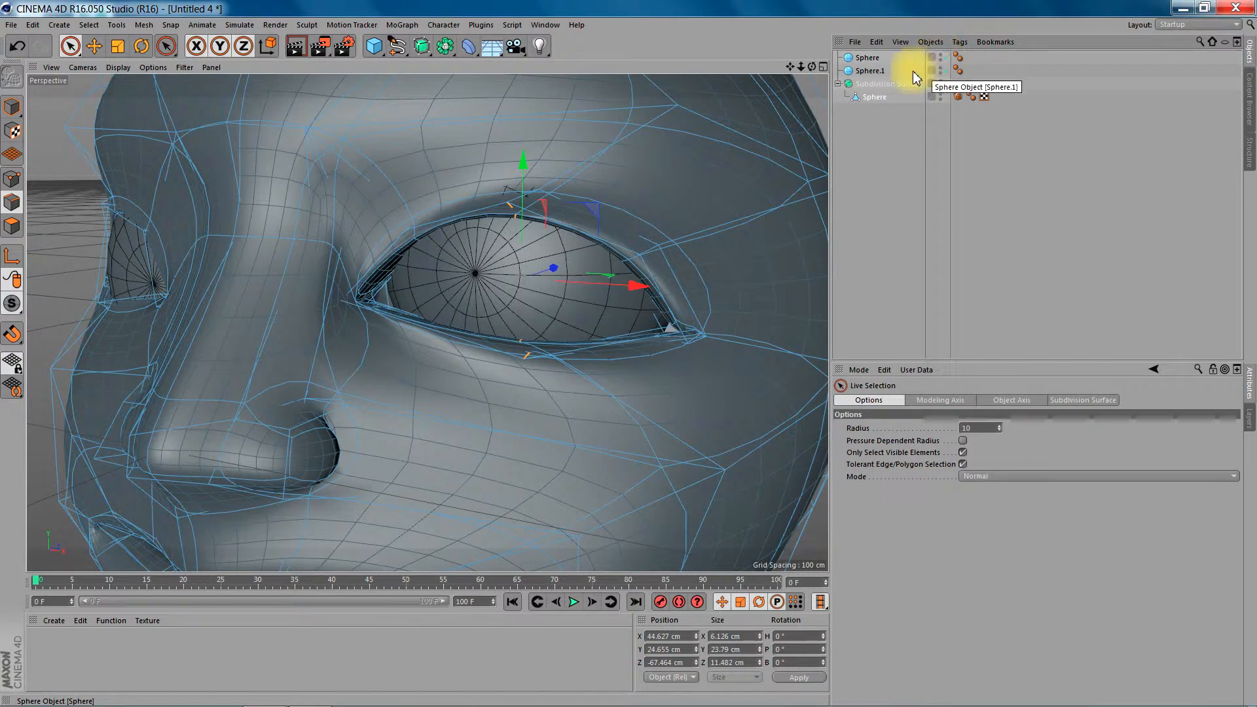
pyautogui.moveTo(812, 67); pyautogui.dragTo(427, 322)
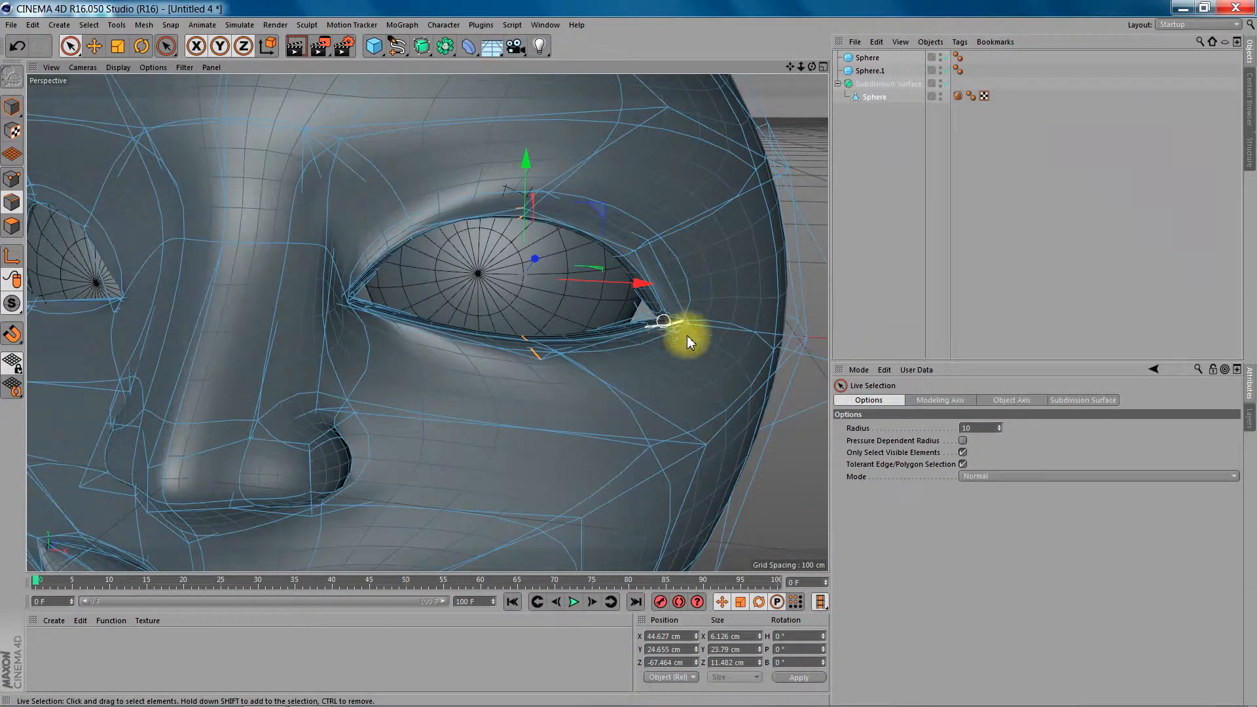
pyautogui.click(874, 98)
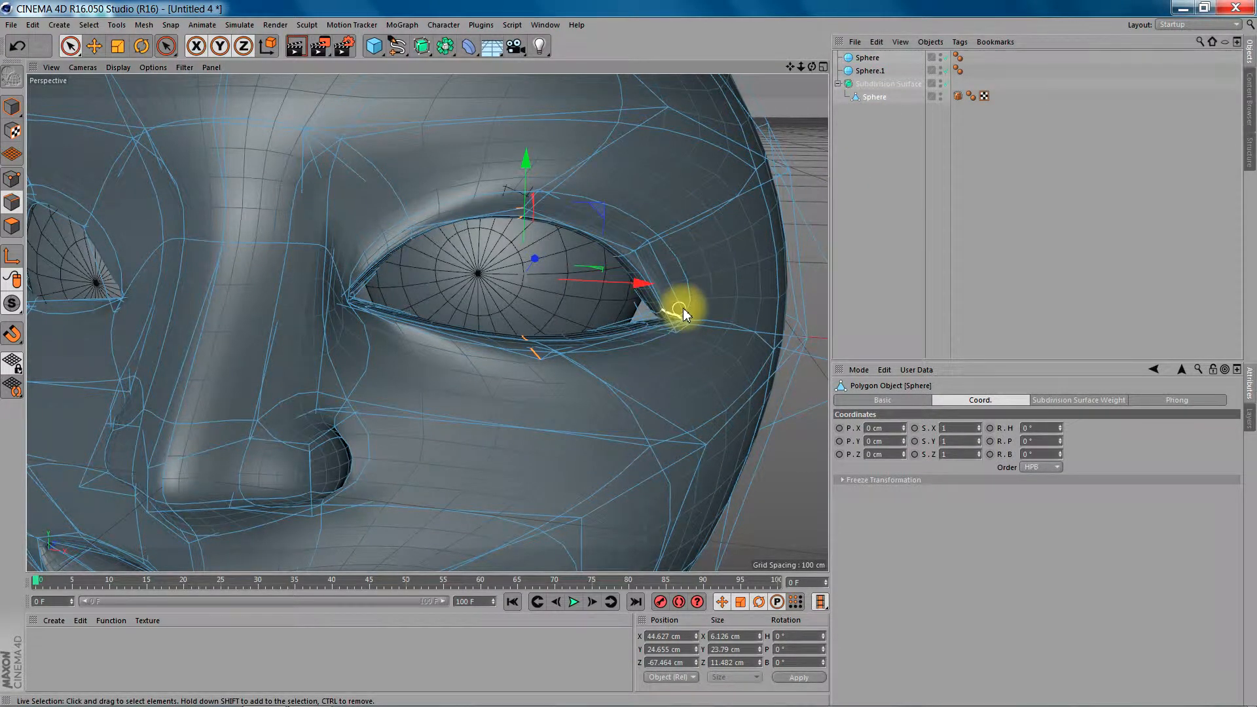
# Select the rim polygon at the left eye's outer corner and move it back and inward to about X 64.8 cm and Z -49.2 cm
pyautogui.scroll(8, 665, 327)
pyautogui.scroll(1, 668, 322)
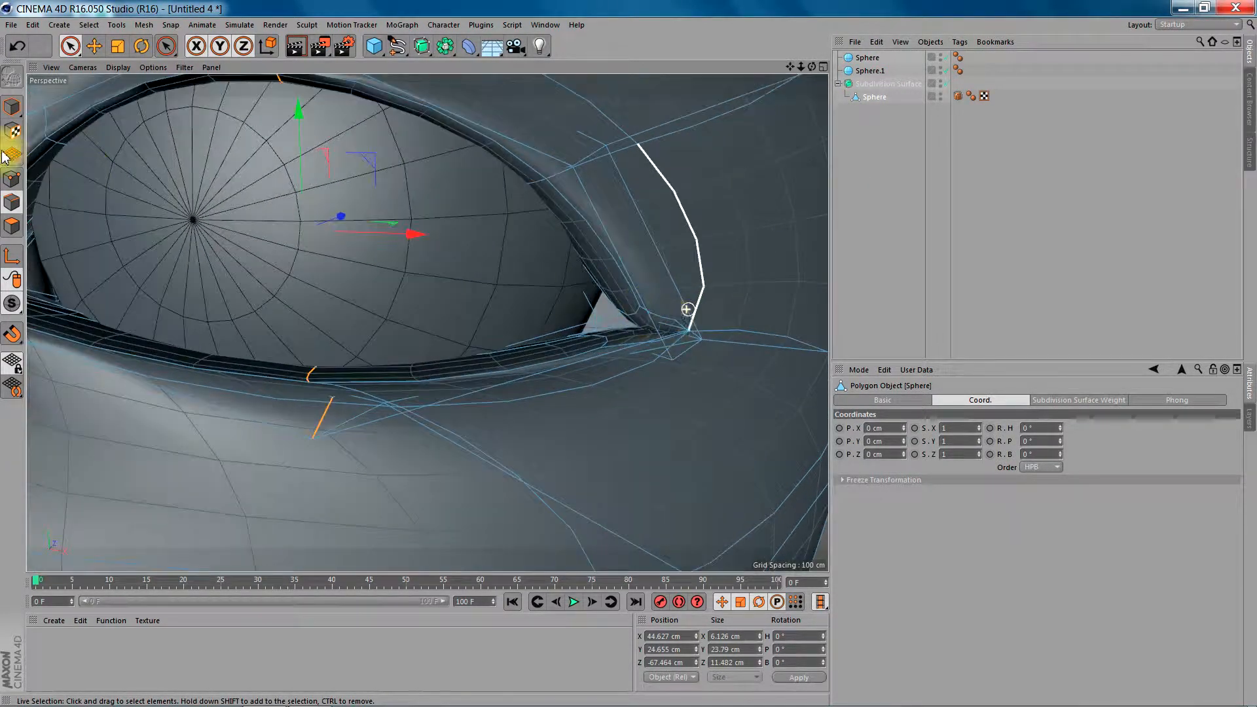
pyautogui.click(12, 225)
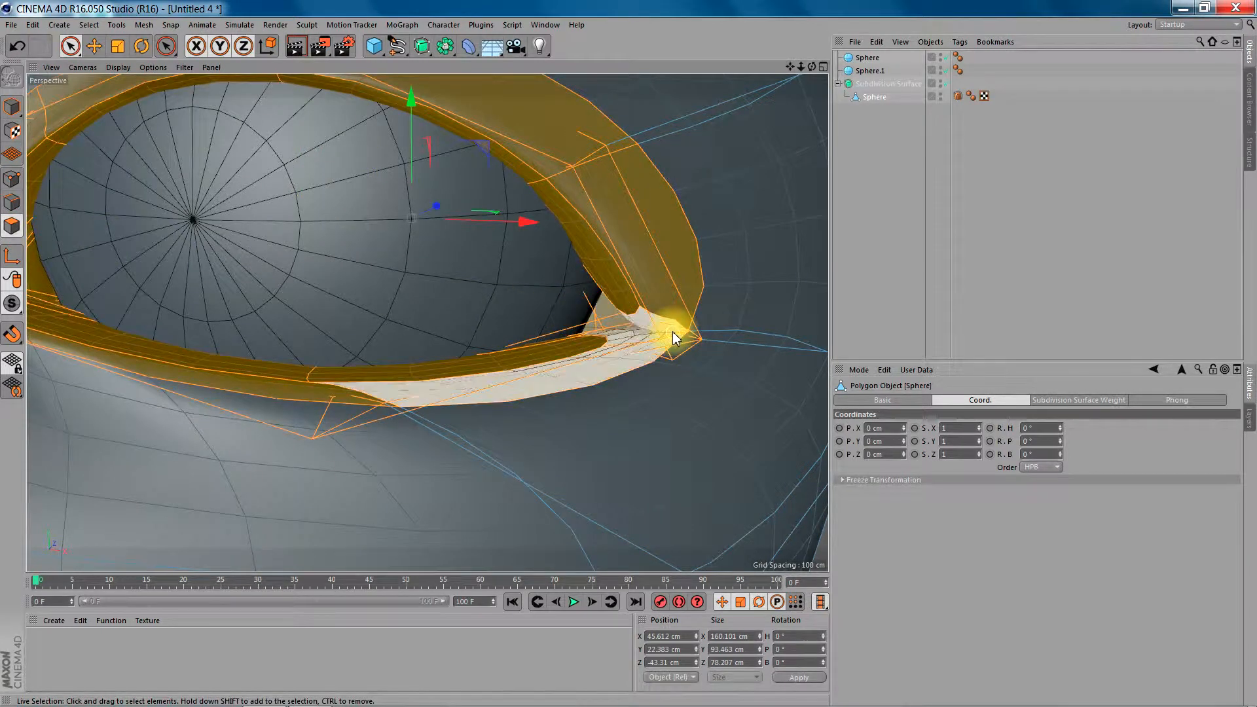
pyautogui.click(666, 327)
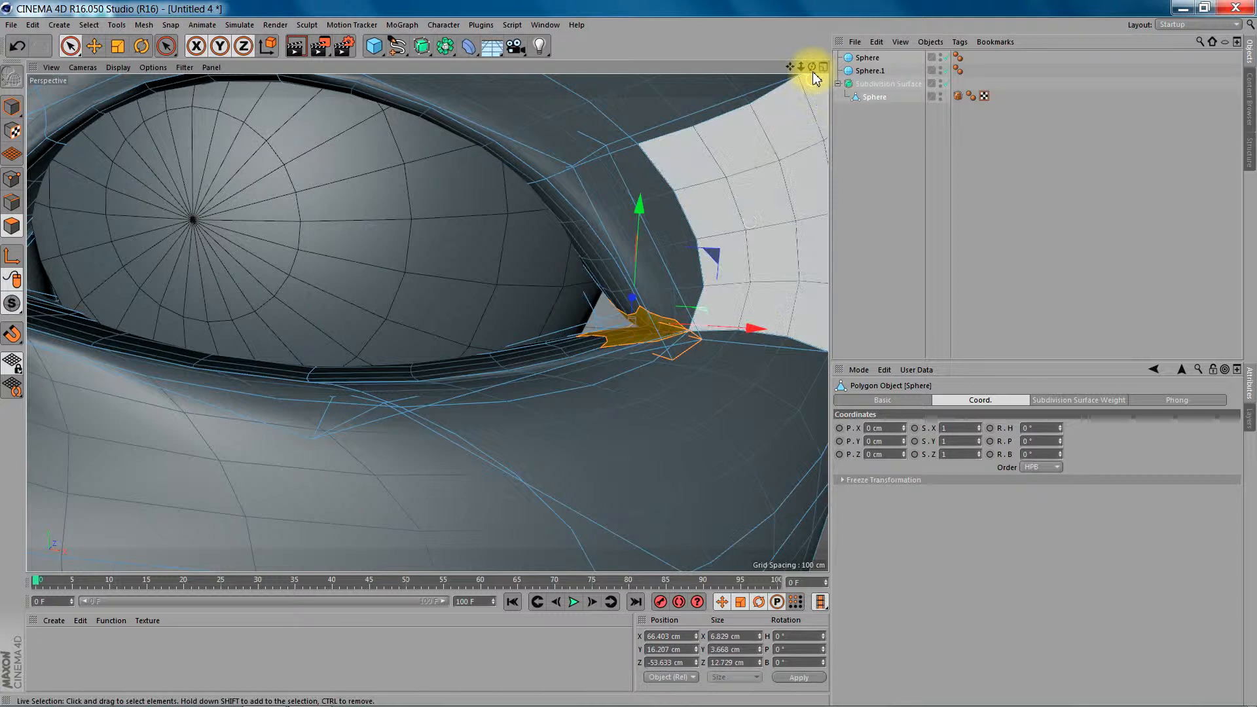
pyautogui.moveTo(812, 66); pyautogui.dragTo(696, 103)
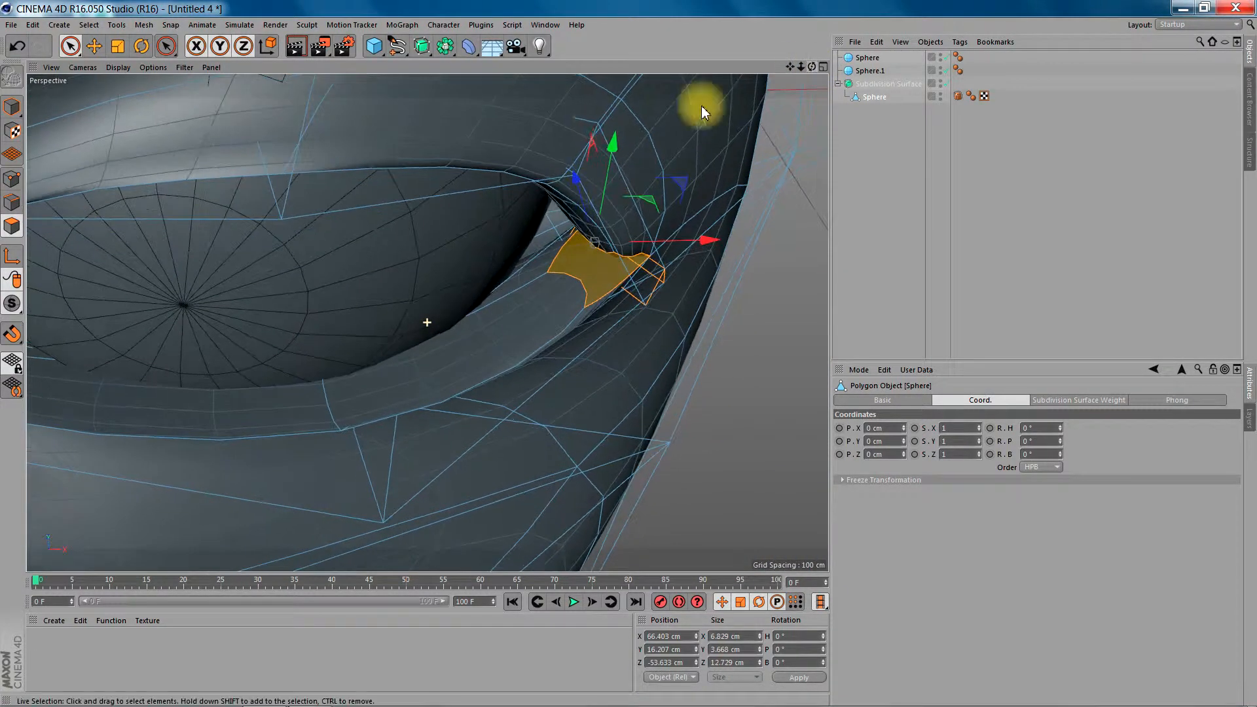
pyautogui.click(267, 47)
pyautogui.moveTo(571, 180); pyautogui.dragTo(543, 160)
pyautogui.moveTo(691, 214); pyautogui.dragTo(682, 203)
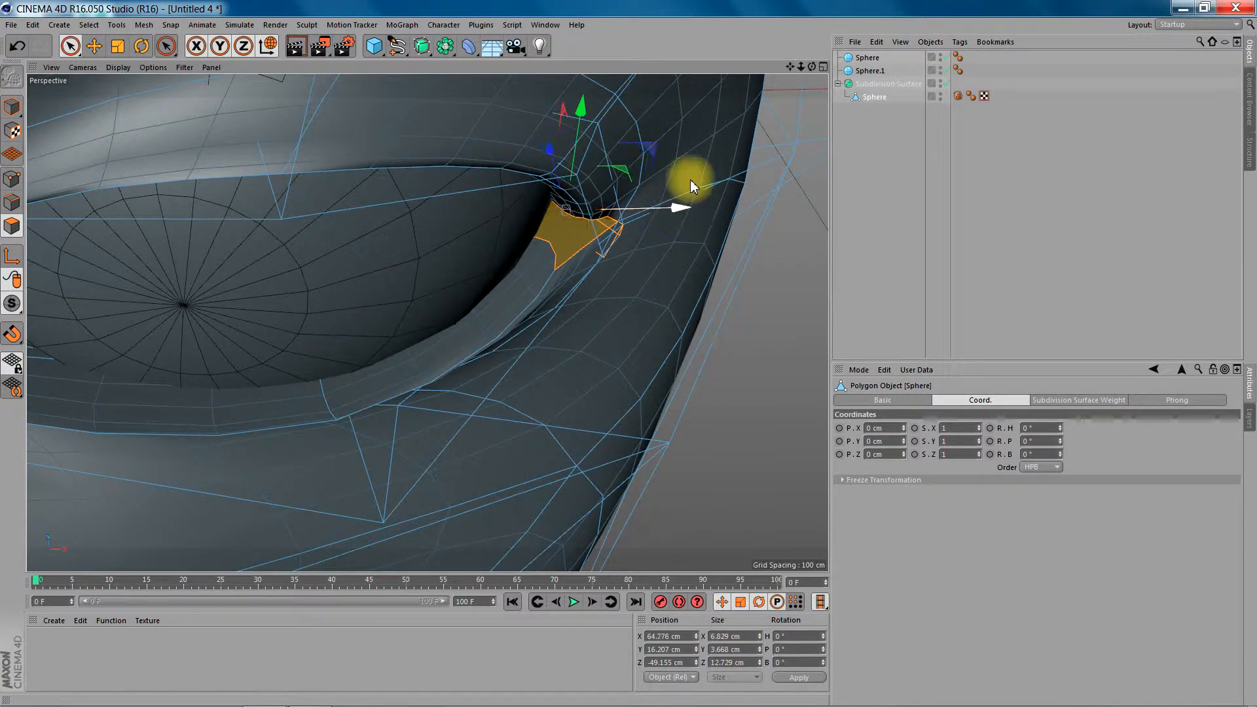
# Select the rim polygon at the left eye's inner corner and move it to about X 19.2 cm and Z -61.6 cm
pyautogui.moveTo(792, 65); pyautogui.dragTo(445, 291)
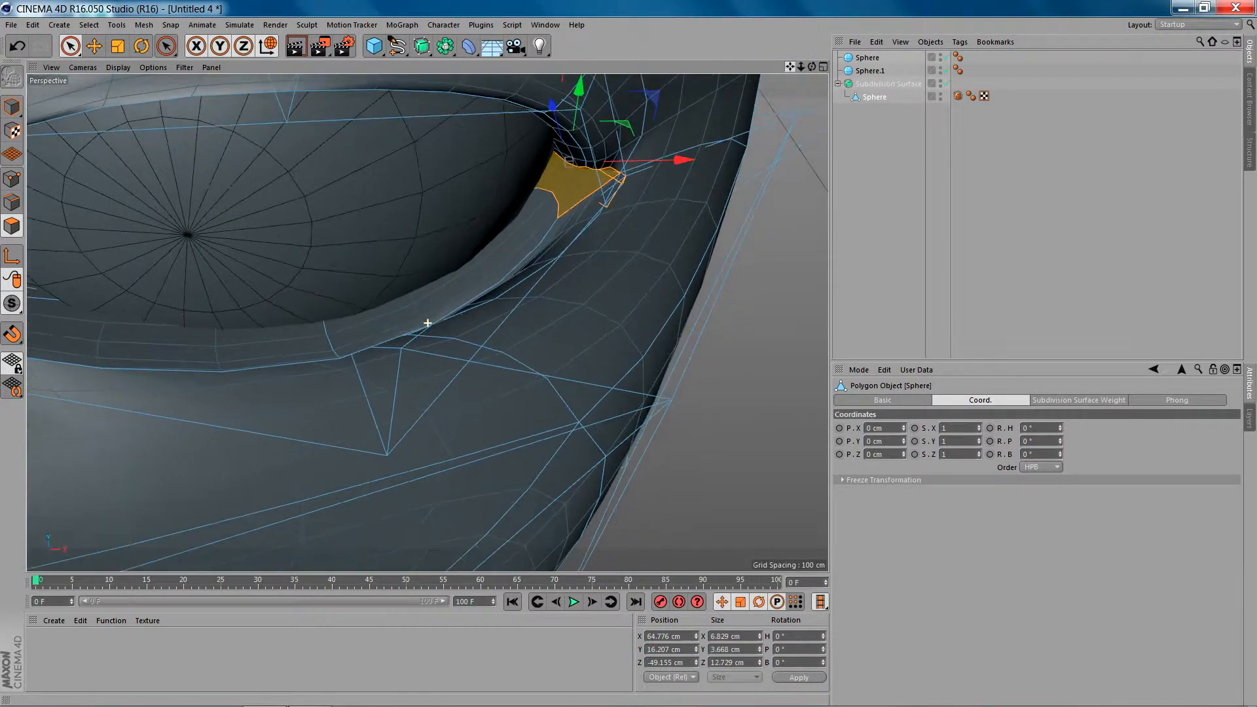
pyautogui.moveTo(812, 66); pyautogui.dragTo(426, 323)
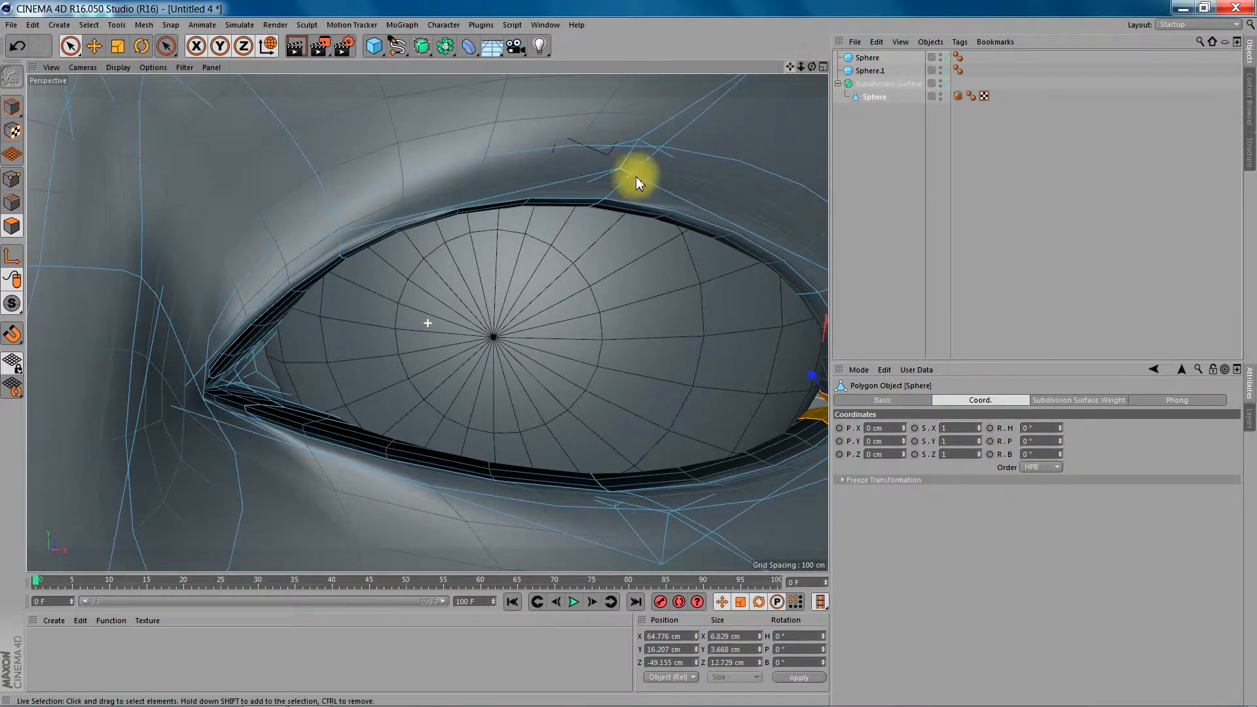
pyautogui.click(215, 376)
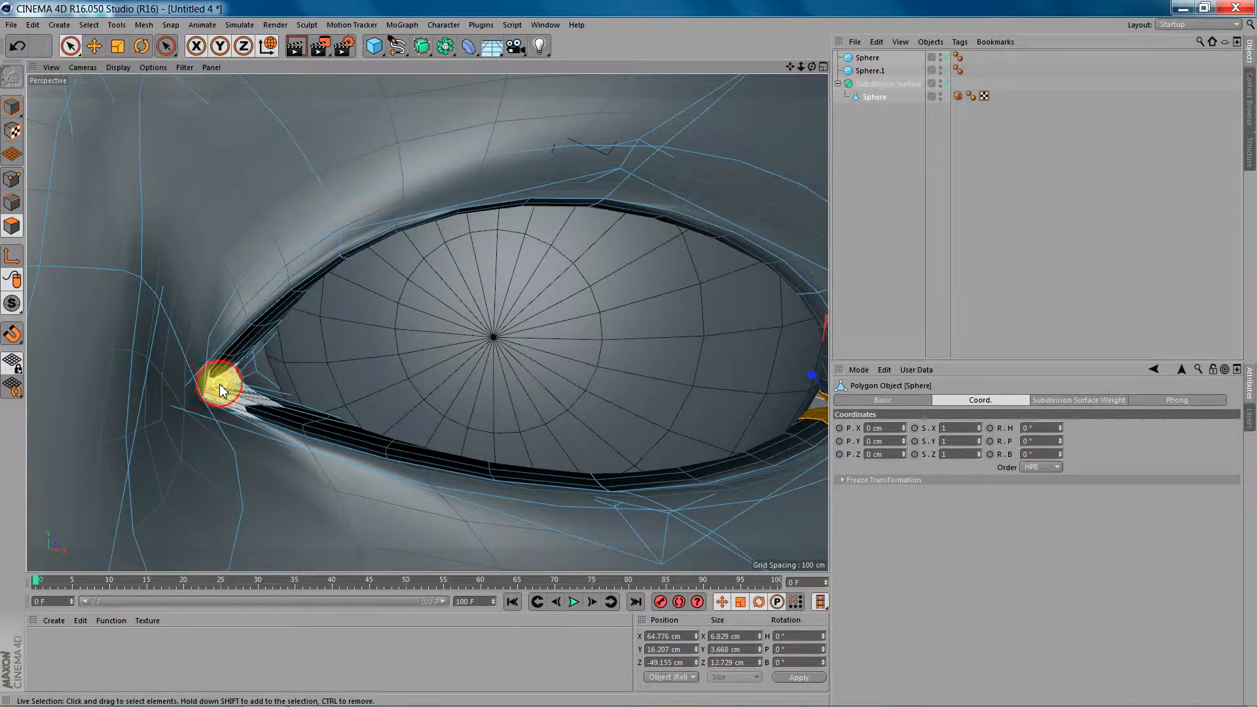
pyautogui.moveTo(372, 387); pyautogui.dragTo(396, 391)
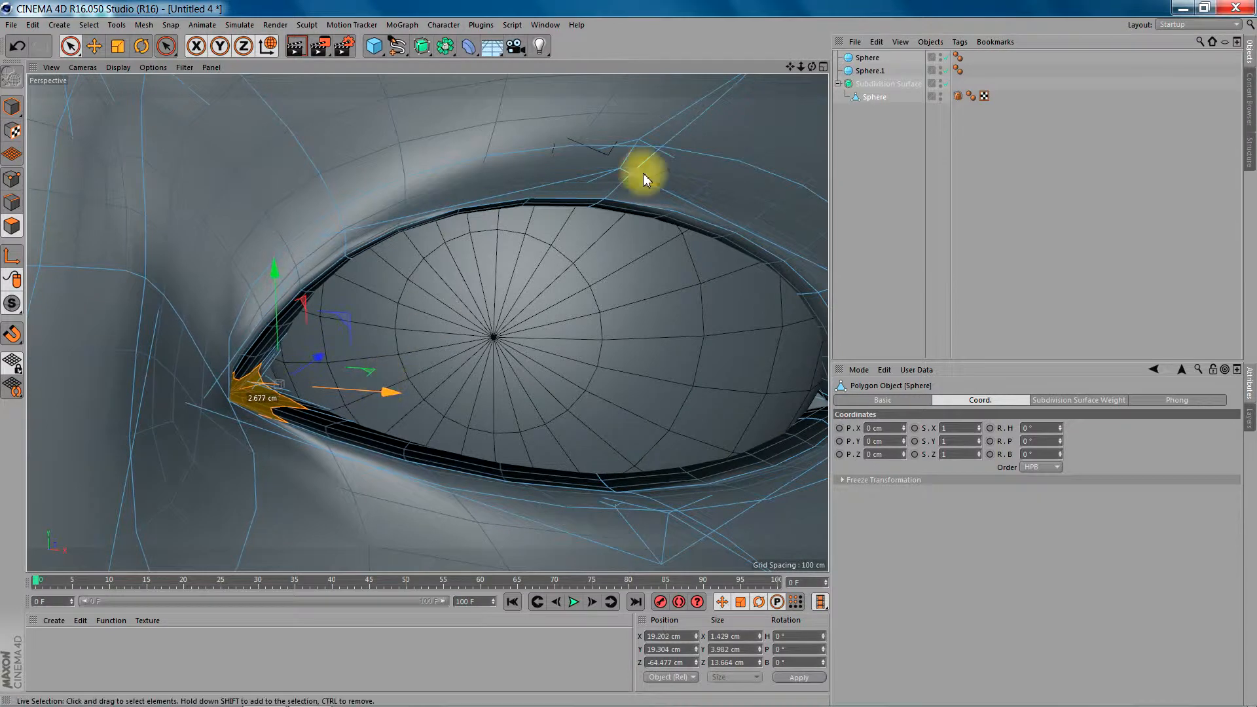
pyautogui.moveTo(812, 67); pyautogui.dragTo(698, 79)
pyautogui.moveTo(489, 322); pyautogui.dragTo(533, 303)
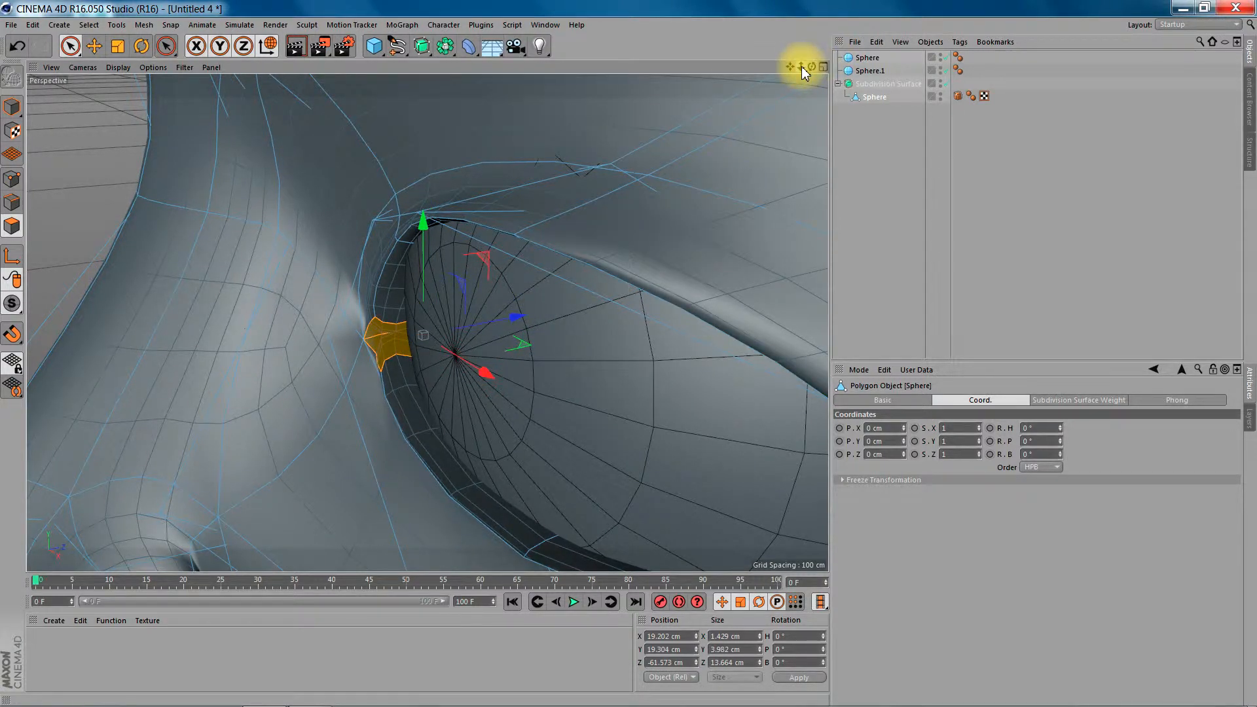
# Select the polygons on the left side of the head around the ear area and move them inward to about X 80.6 cm
pyautogui.moveTo(801, 66); pyautogui.dragTo(732, 68)
pyautogui.moveTo(813, 66); pyautogui.dragTo(983, 57)
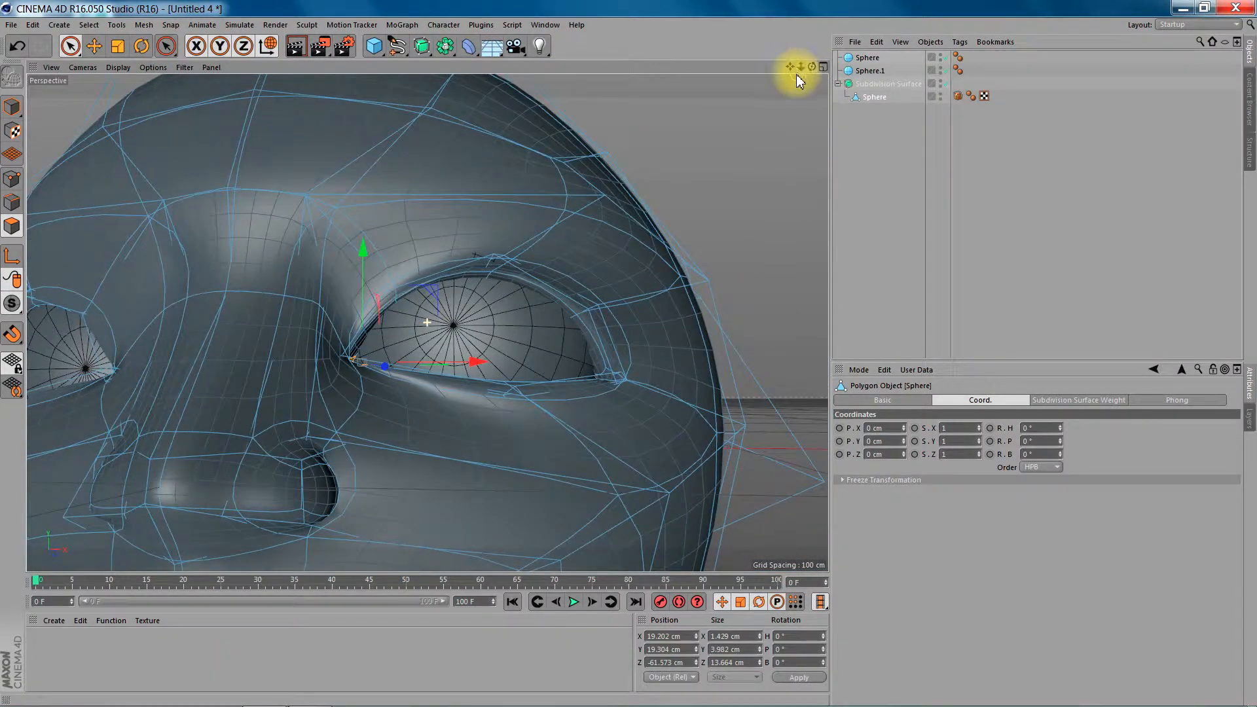
pyautogui.moveTo(800, 67); pyautogui.dragTo(737, 68)
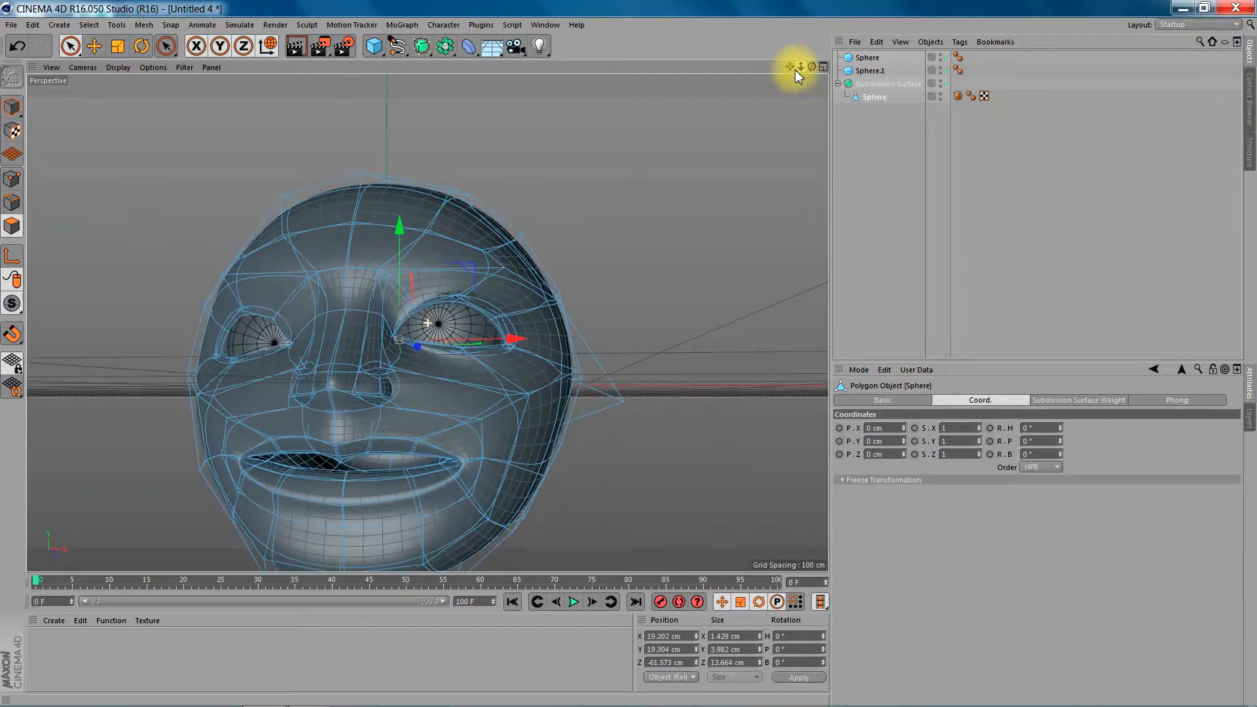
pyautogui.moveTo(812, 66); pyautogui.dragTo(632, 93)
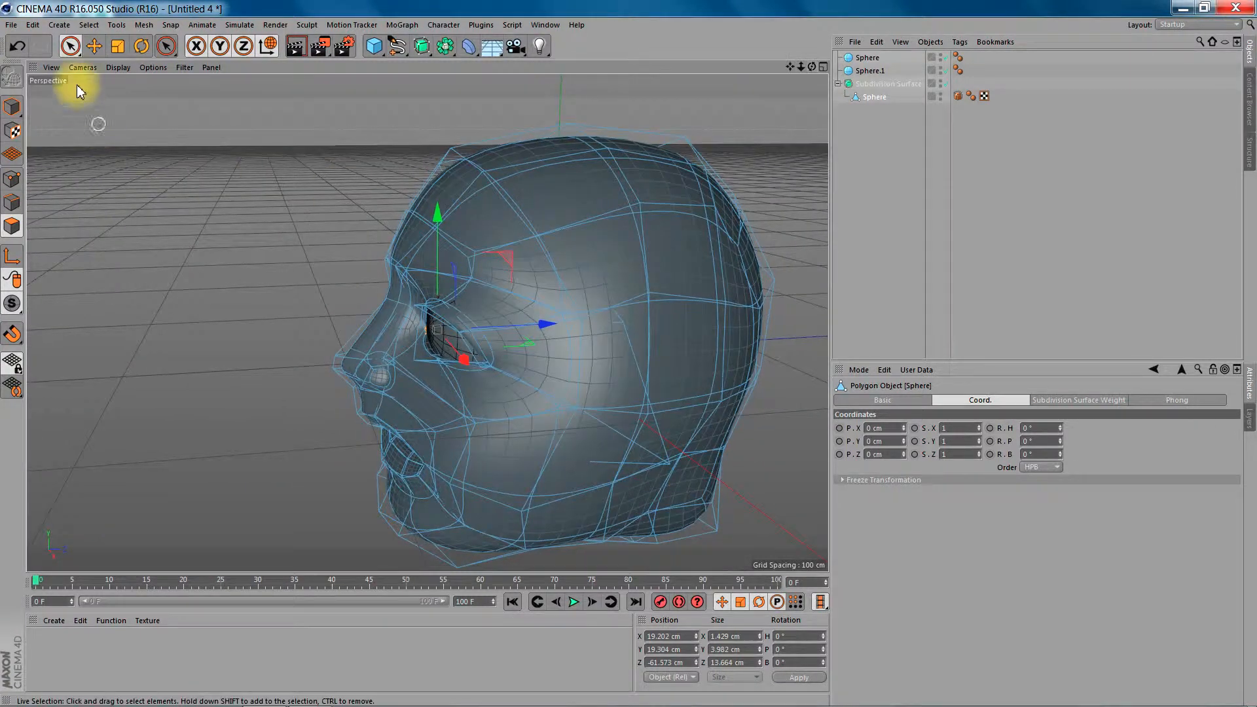
pyautogui.click(70, 46)
pyautogui.click(627, 372)
pyautogui.moveTo(634, 369)
pyautogui.mouseDown()
pyautogui.moveTo(654, 367)
pyautogui.moveTo(656, 382)
pyautogui.mouseUp()
pyautogui.moveTo(734, 350); pyautogui.dragTo(764, 354)
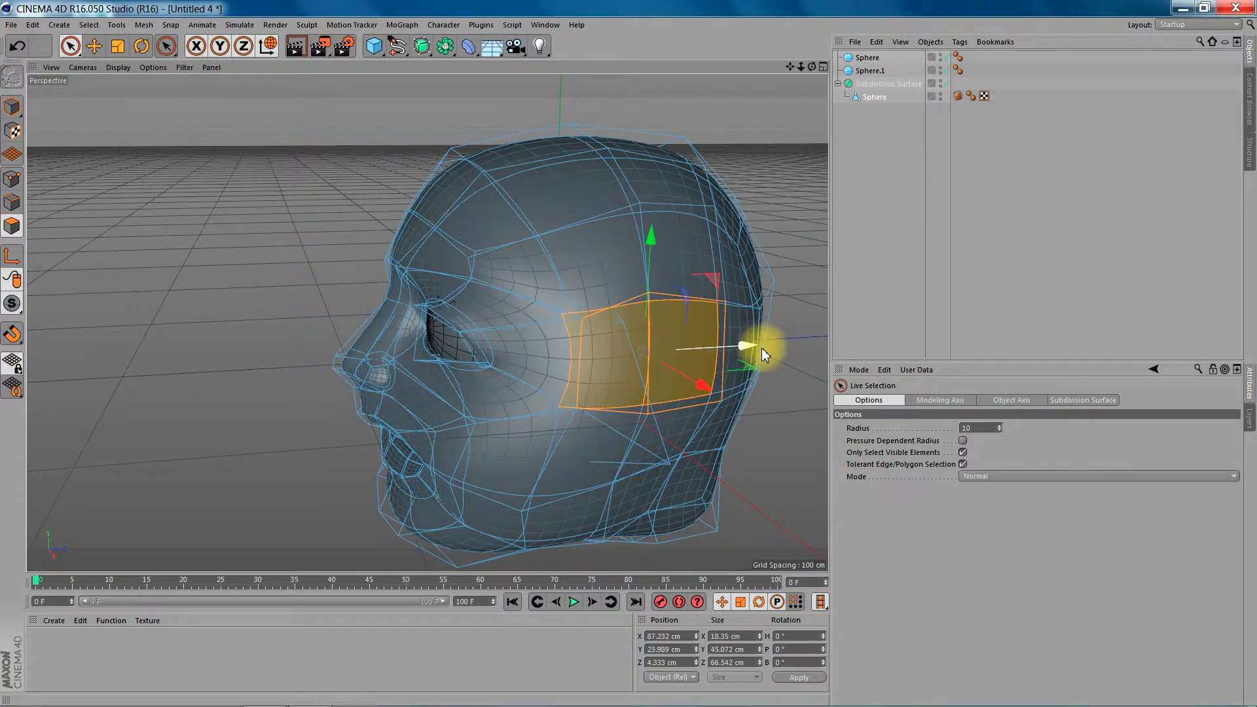
pyautogui.moveTo(702, 384)
pyautogui.mouseDown()
pyautogui.moveTo(684, 372)
pyautogui.moveTo(690, 381)
pyautogui.mouseUp()
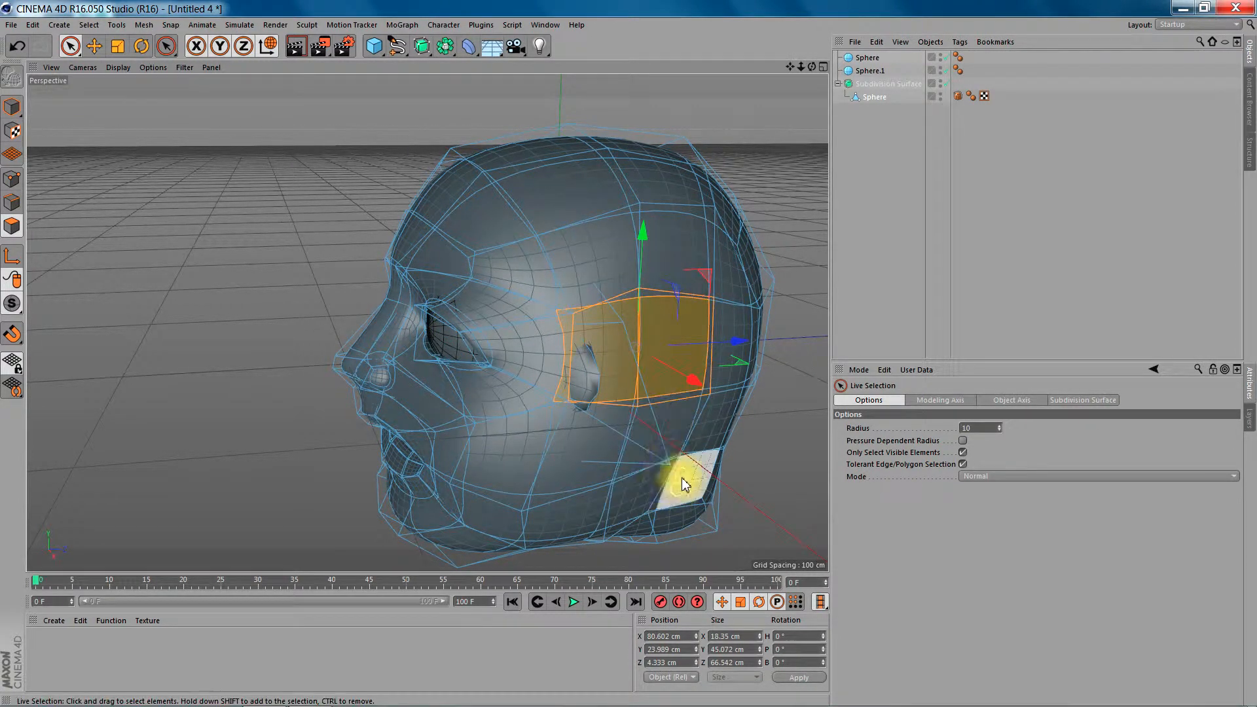
# Hide the left eyeball and scale the polygons closing the back of the left socket uniformly to about 86.5 x 50.5 x 19.3 cm
pyautogui.moveTo(812, 66); pyautogui.dragTo(739, 70)
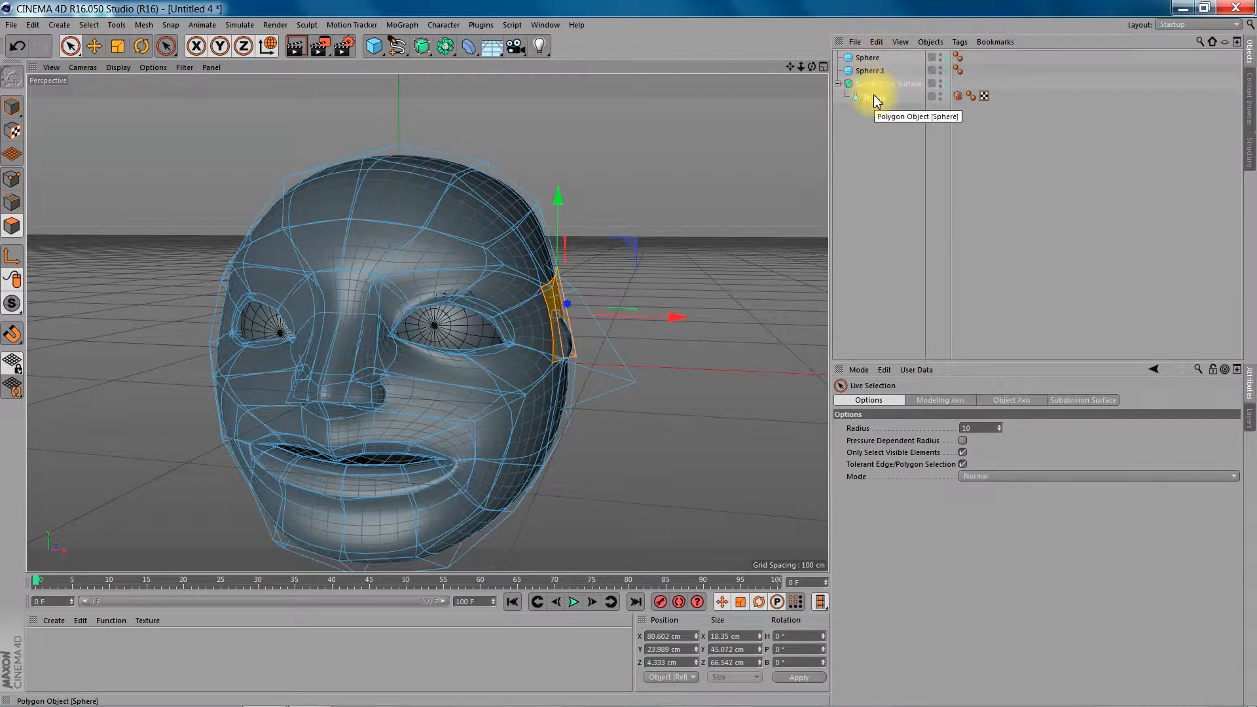
pyautogui.click(941, 57)
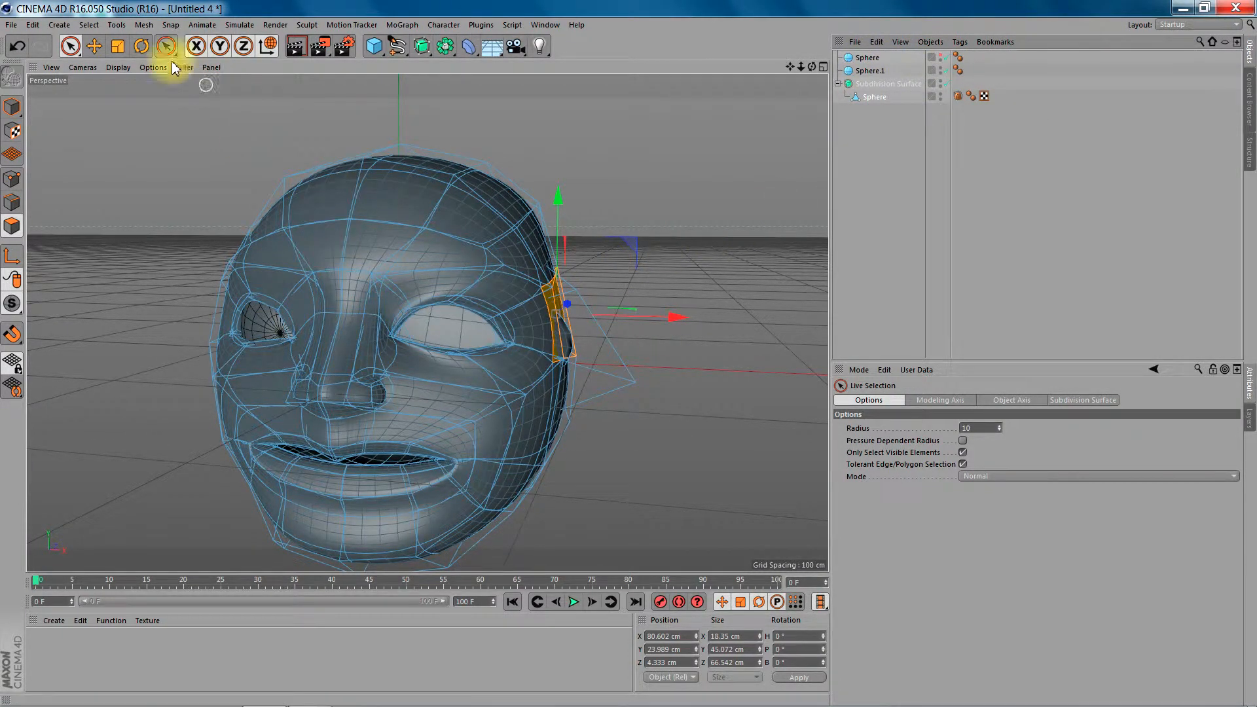
pyautogui.click(70, 47)
pyautogui.moveTo(462, 347)
pyautogui.mouseDown()
pyautogui.moveTo(443, 328)
pyautogui.moveTo(491, 337)
pyautogui.mouseUp()
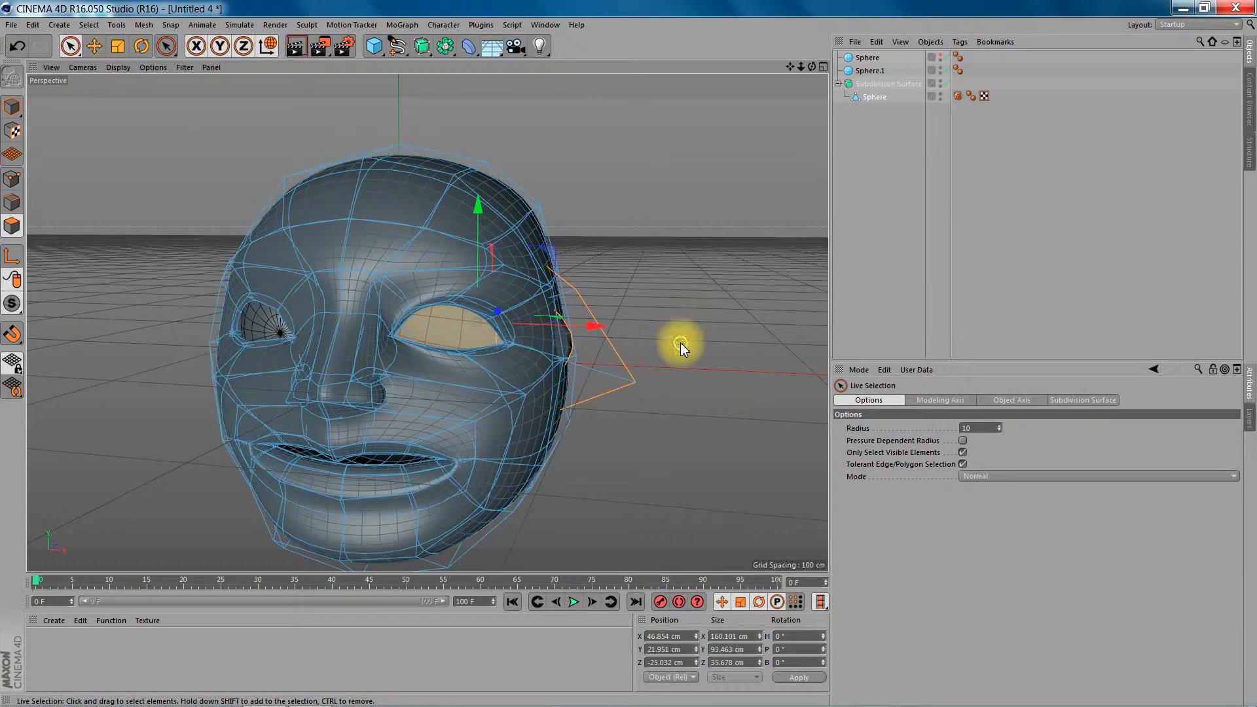
pyautogui.press('t')
pyautogui.moveTo(610, 307); pyautogui.dragTo(442, 320)
pyautogui.click(784, 115)
pyautogui.moveTo(810, 69); pyautogui.dragTo(710, 69)
pyautogui.keyDown('alt'); pyautogui.moveTo(427, 322); pyautogui.dragTo(427, 322); pyautogui.keyUp('alt')
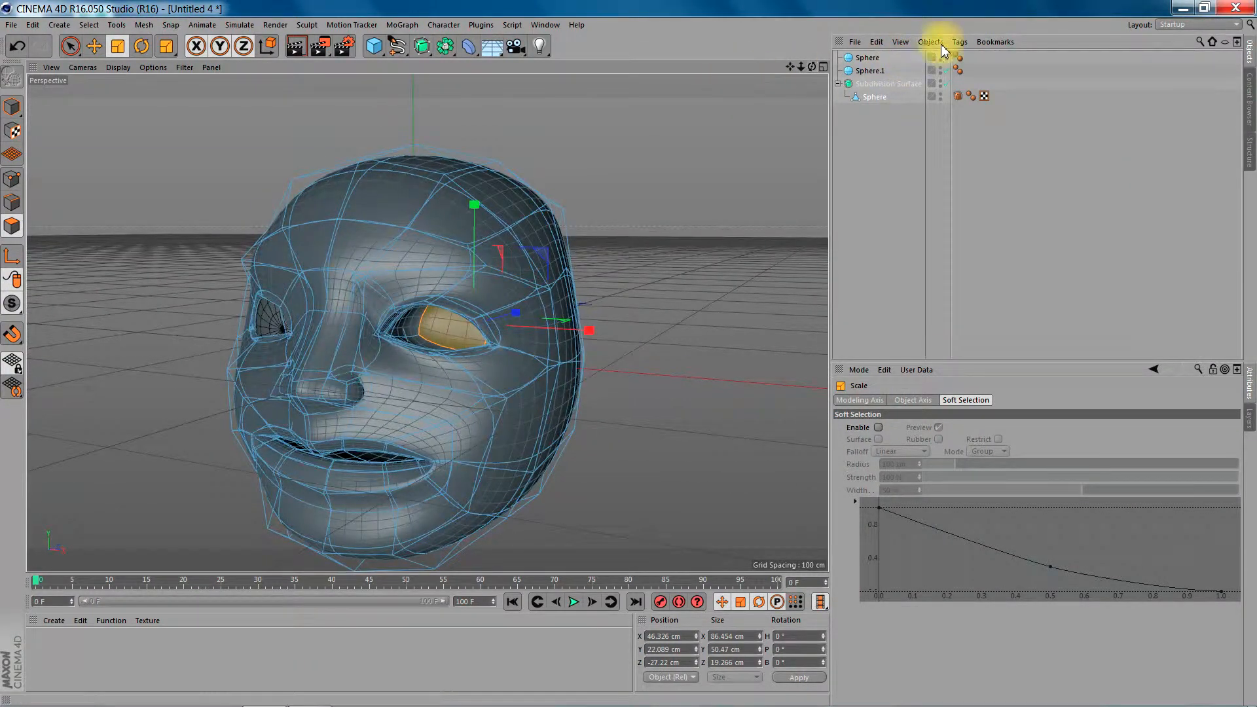
# Show the left eyeball again and move the mesh point at the outer end of the left brow forward to about Z -61.4 cm
pyautogui.click(951, 102)
pyautogui.moveTo(812, 67); pyautogui.dragTo(811, 66)
pyautogui.click(12, 178)
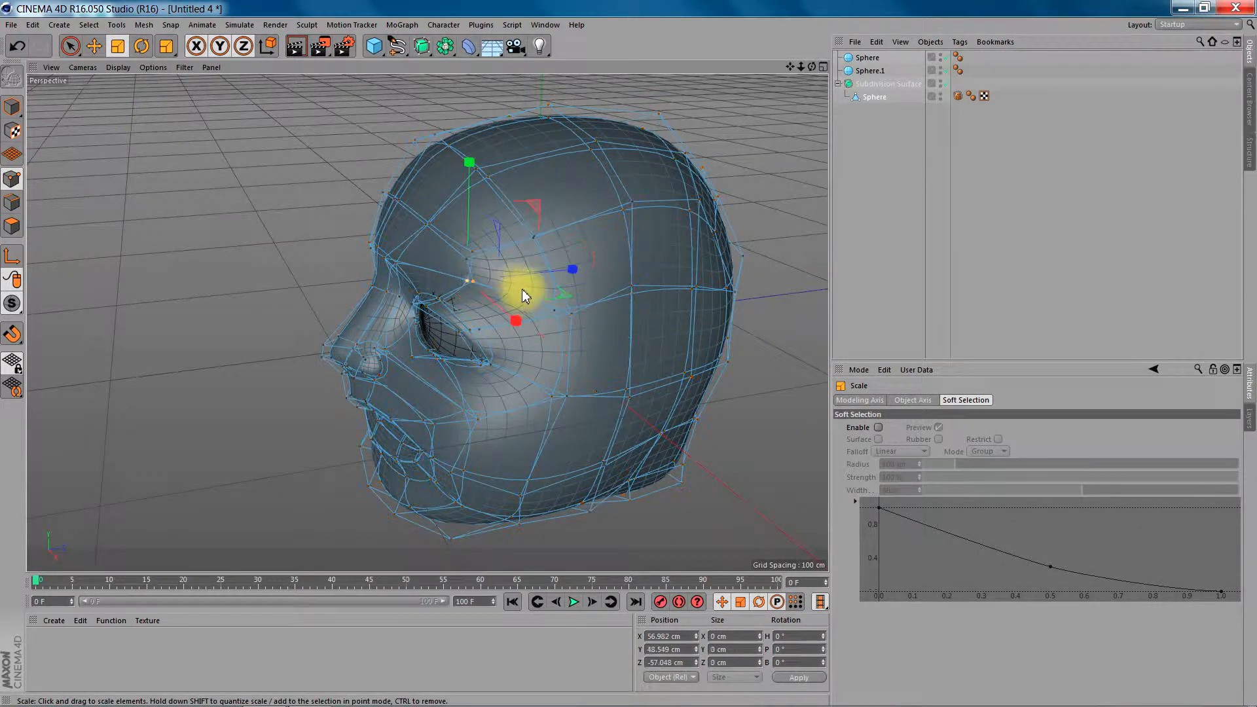
pyautogui.press('e')
pyautogui.moveTo(575, 270)
pyautogui.mouseDown()
pyautogui.moveTo(545, 273)
pyautogui.moveTo(566, 274)
pyautogui.mouseUp()
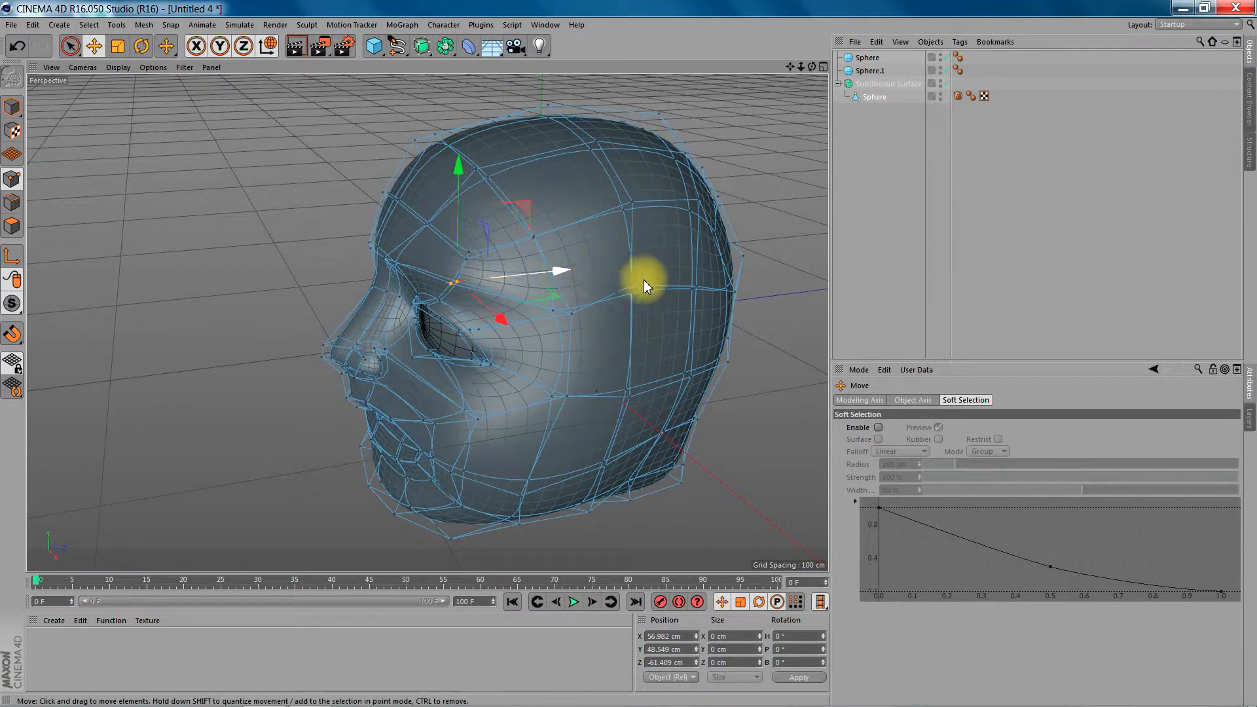
# Move the mesh point on the side of the left jaw inward and select the neighbouring point beside the mouth corner
pyautogui.moveTo(812, 67); pyautogui.dragTo(769, 70)
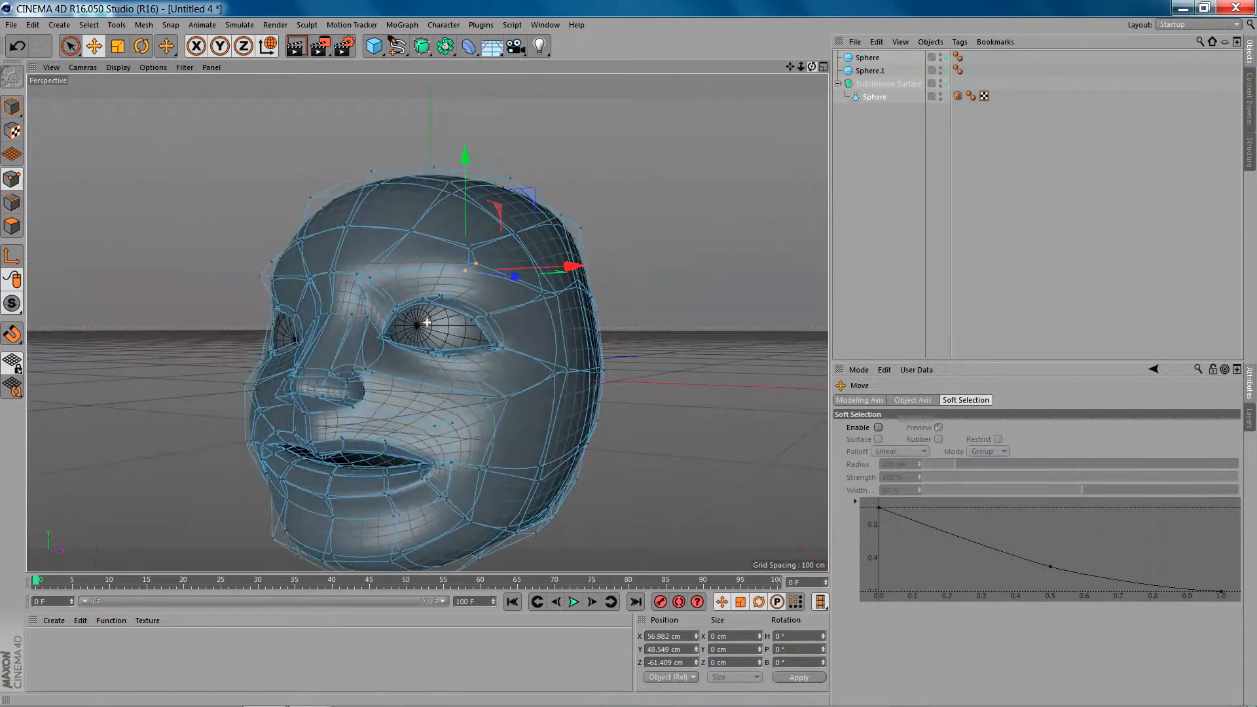
pyautogui.click(540, 466)
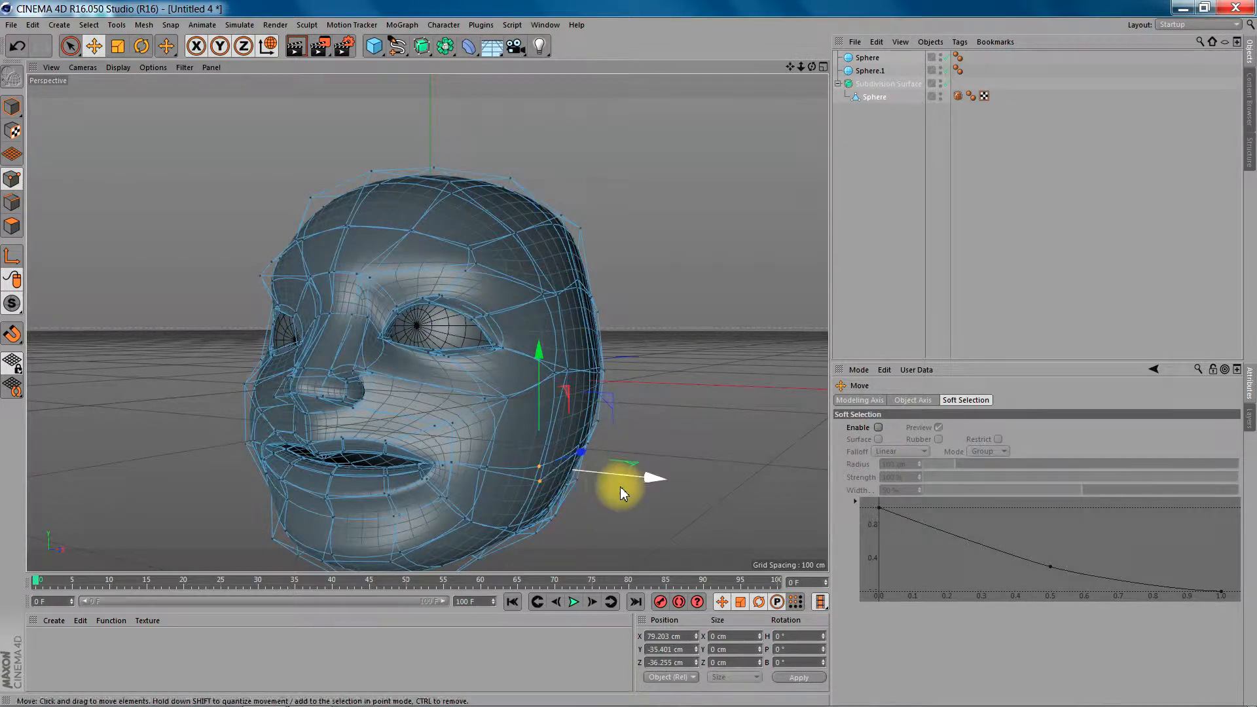
pyautogui.moveTo(646, 478); pyautogui.dragTo(580, 484)
pyautogui.click(486, 471)
pyautogui.moveTo(811, 68); pyautogui.dragTo(874, 70)
pyautogui.moveTo(427, 322)
pyautogui.keyDown('alt'); pyautogui.mouseDown()
pyautogui.moveTo(347, 322)
pyautogui.moveTo(485, 323)
pyautogui.moveTo(427, 322)
pyautogui.mouseUp(); pyautogui.keyUp('alt')
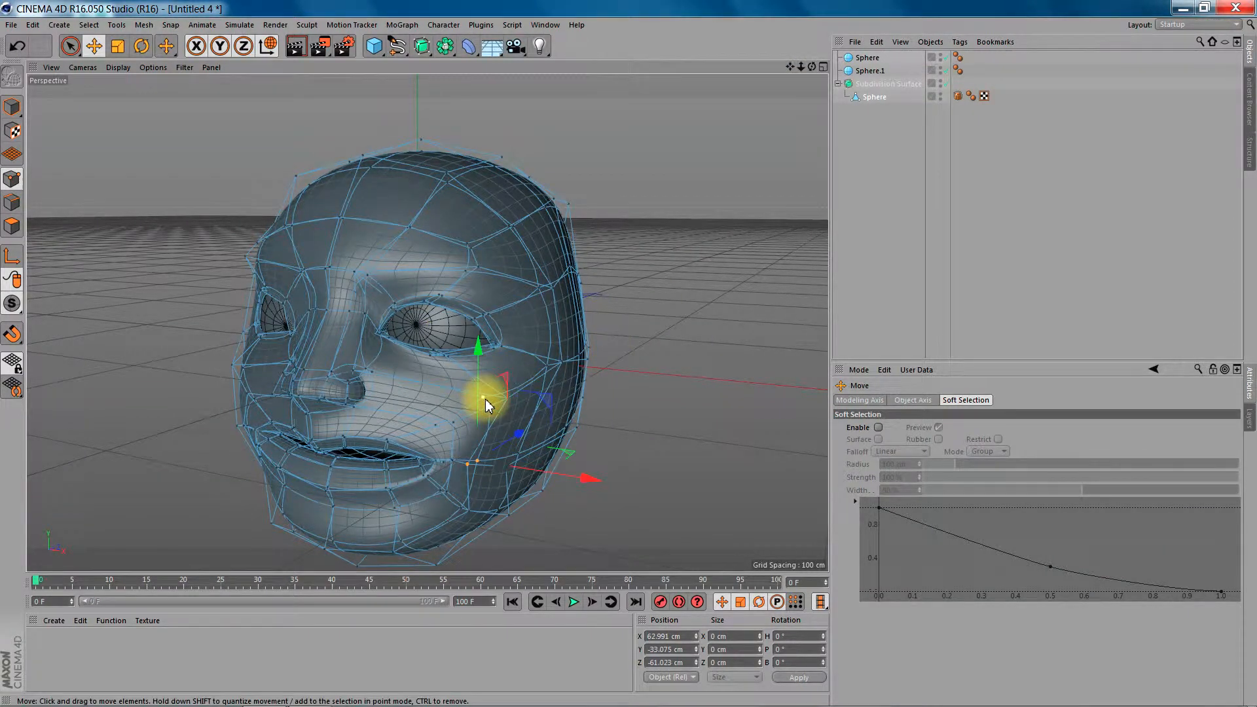
# Move the cheekbone point below the left eye's outer corner to about X 60 cm and Y -2.1 cm
pyautogui.moveTo(491, 405); pyautogui.dragTo(572, 412)
pyautogui.moveTo(475, 274); pyautogui.dragTo(477, 273)
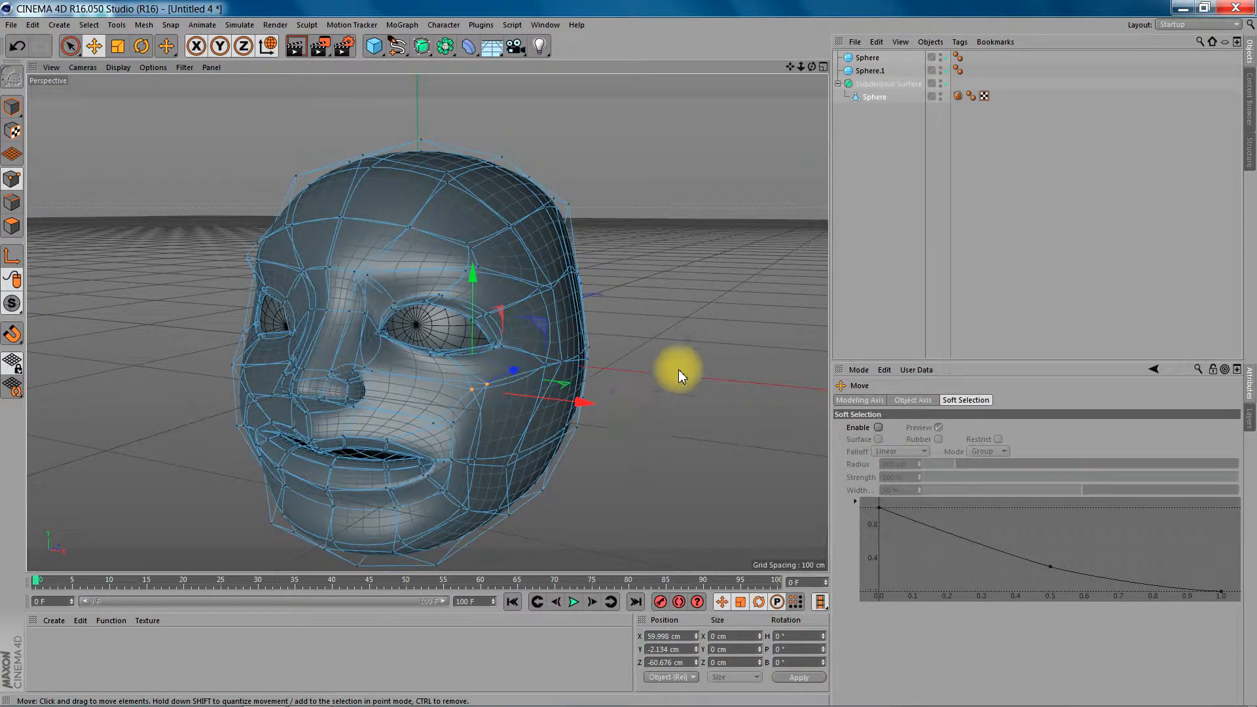
pyautogui.moveTo(812, 67); pyautogui.dragTo(740, 69)
pyautogui.keyDown('alt'); pyautogui.moveTo(427, 322); pyautogui.dragTo(427, 322); pyautogui.keyUp('alt')
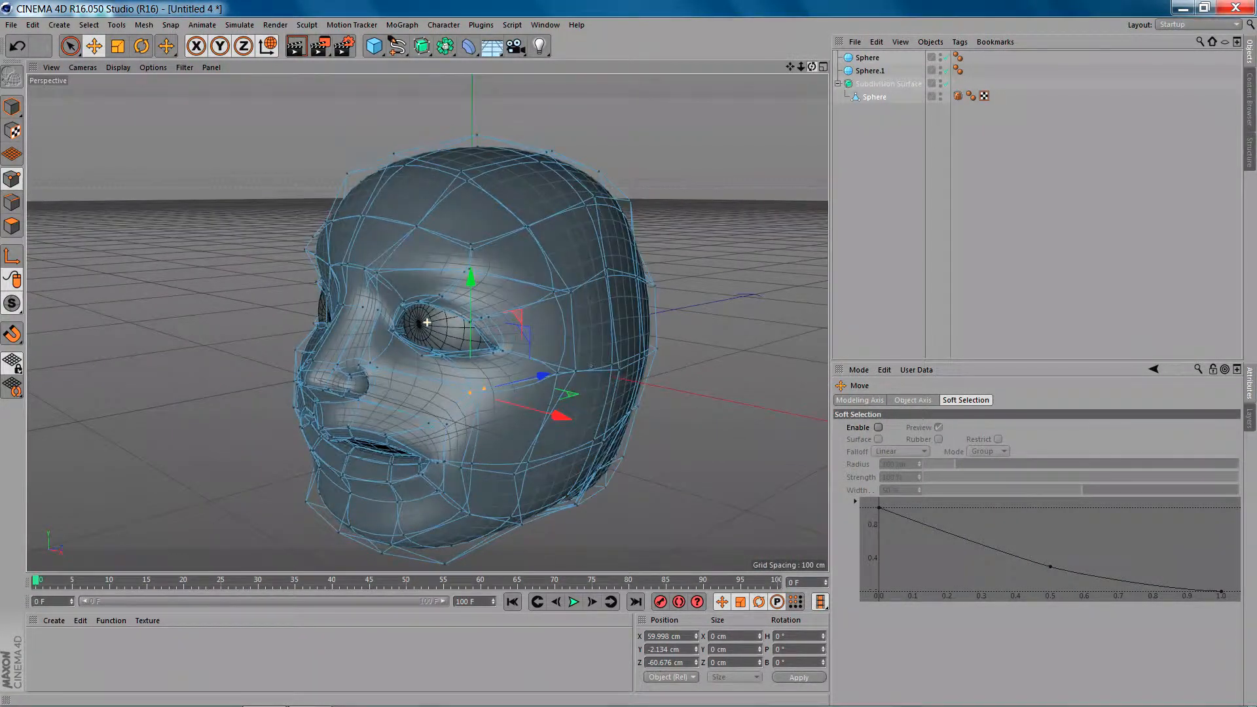